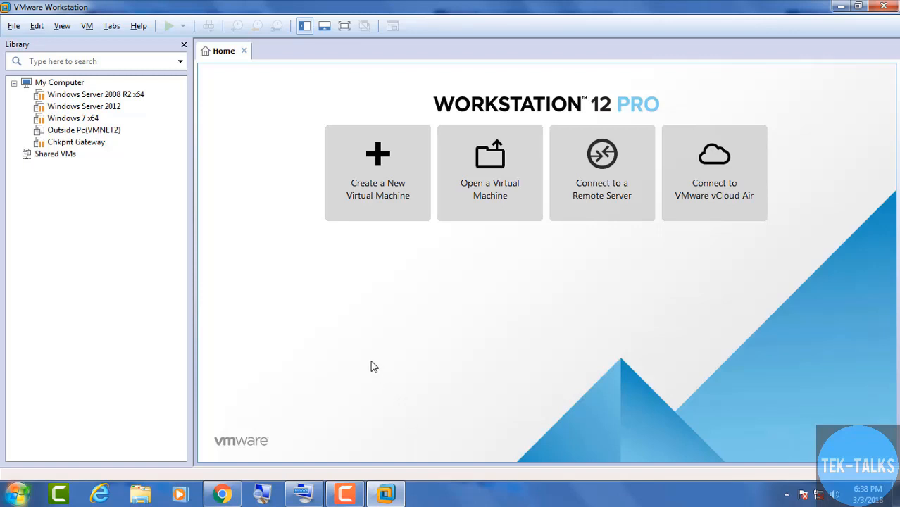
Start a Custom (advanced) new virtual machine with Workstation 12.0 hardware compatibility
left_click(361, 212)
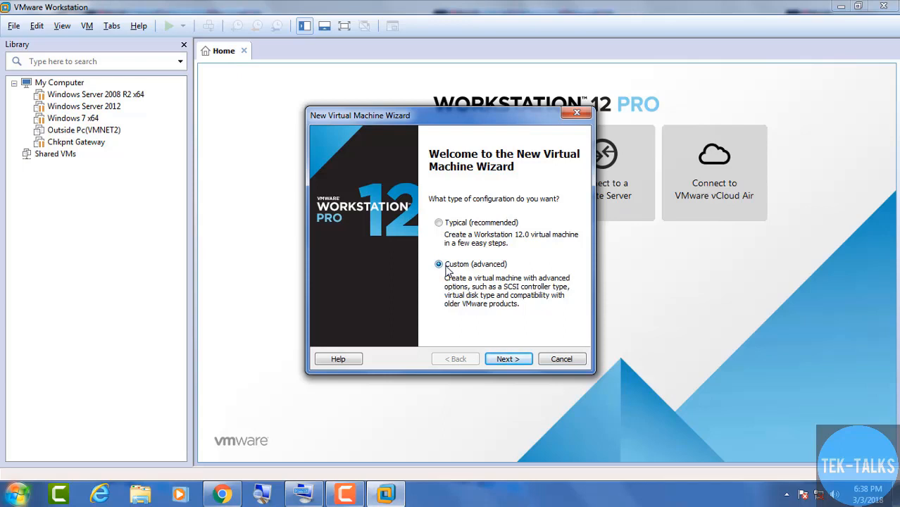
left_click(507, 359)
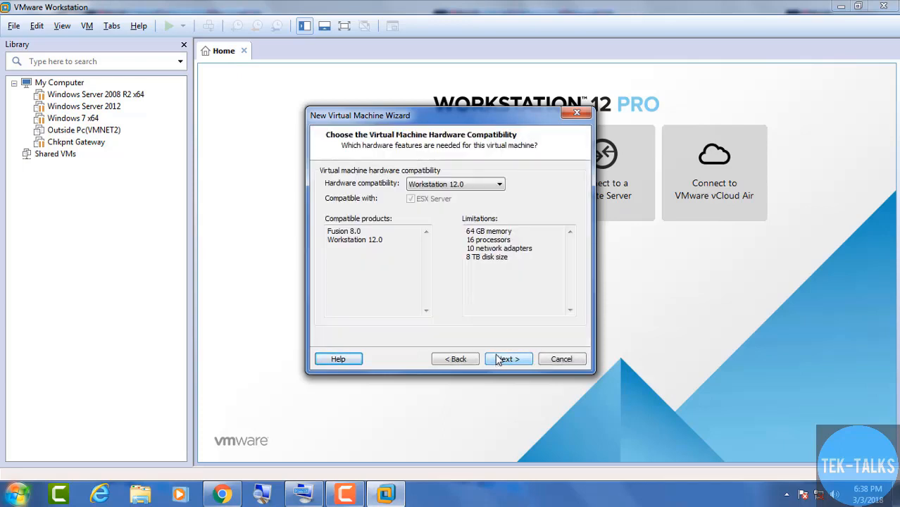
left_click(500, 361)
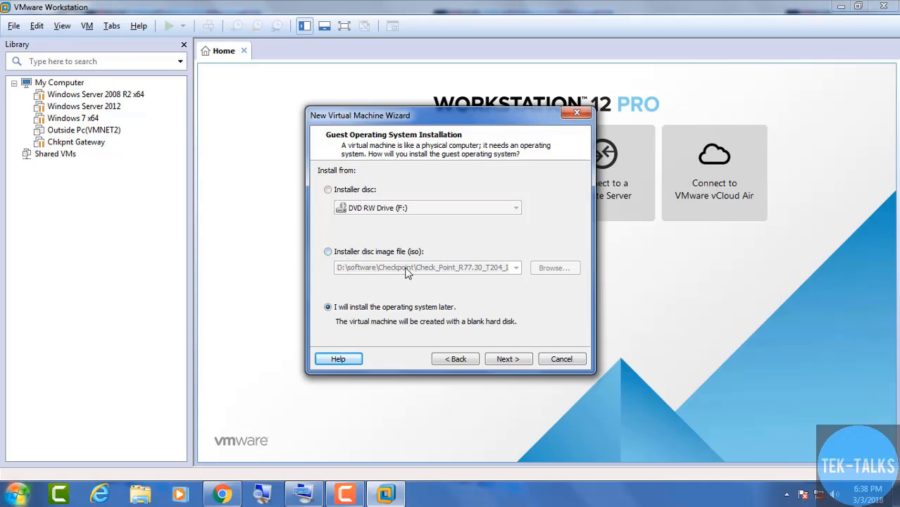
Use the Check_Point_R77.30 ISO as the installer disc image and continue
left_click(328, 252)
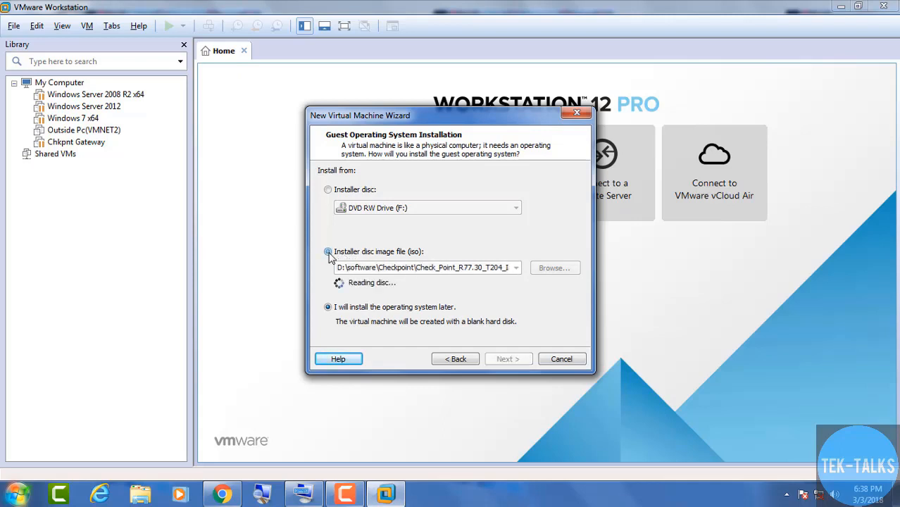
double_click(424, 269)
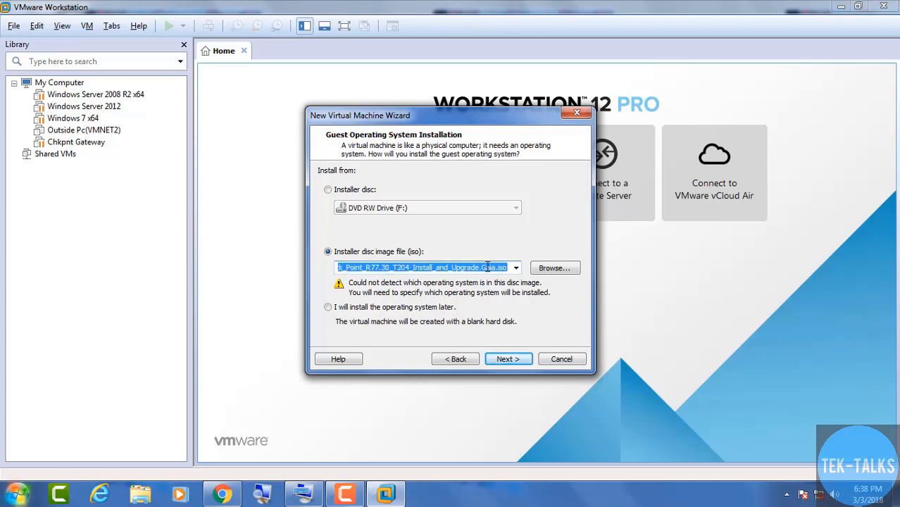
left_click(554, 269)
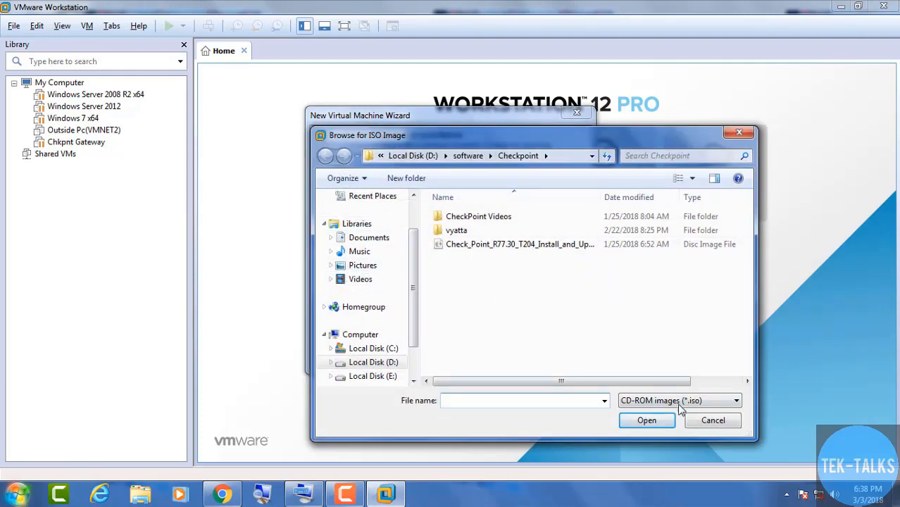
left_click(568, 246)
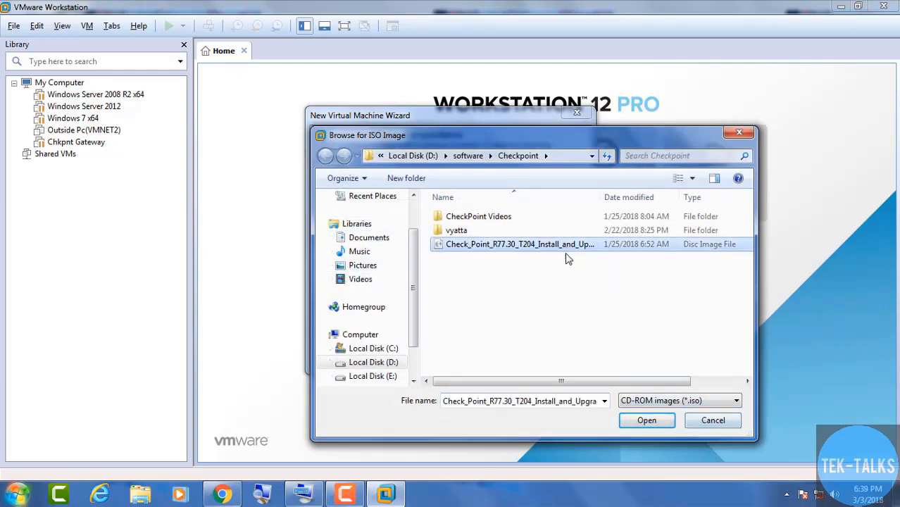
left_click(646, 420)
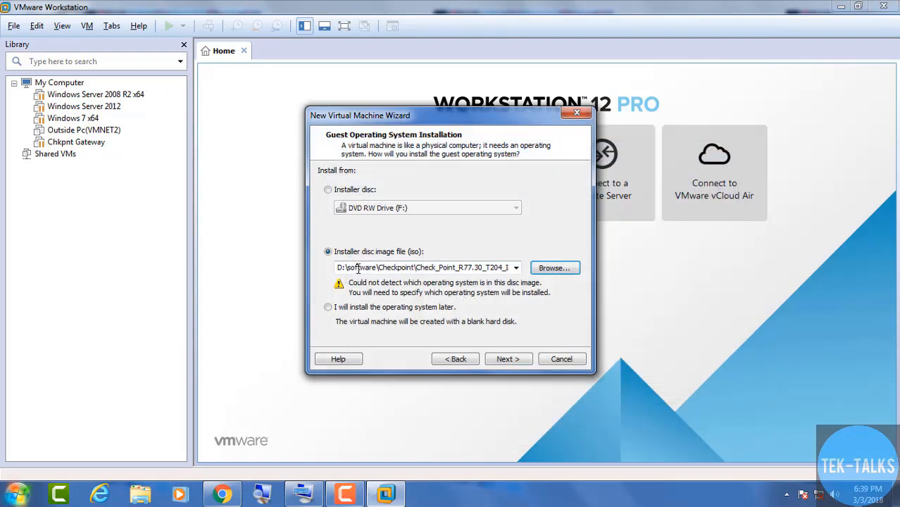
left_click_drag(426, 268, 336, 257)
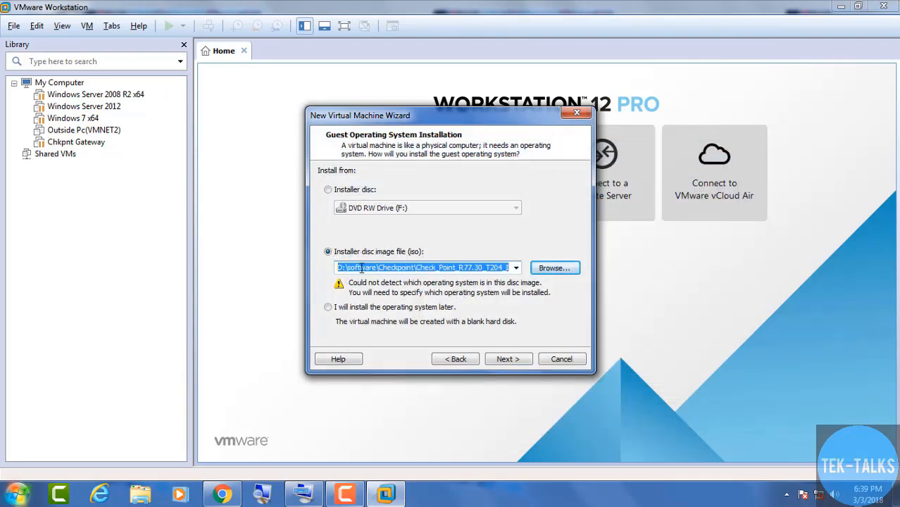
left_click(361, 269)
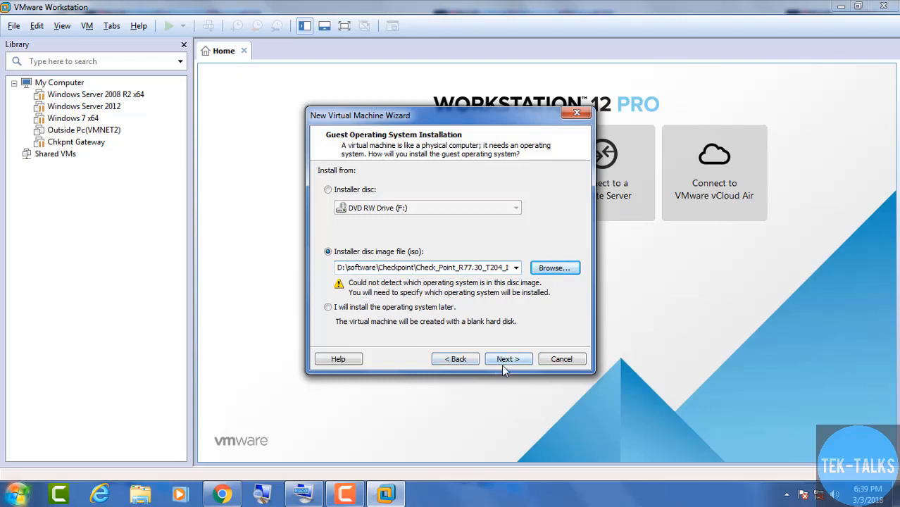
left_click(506, 361)
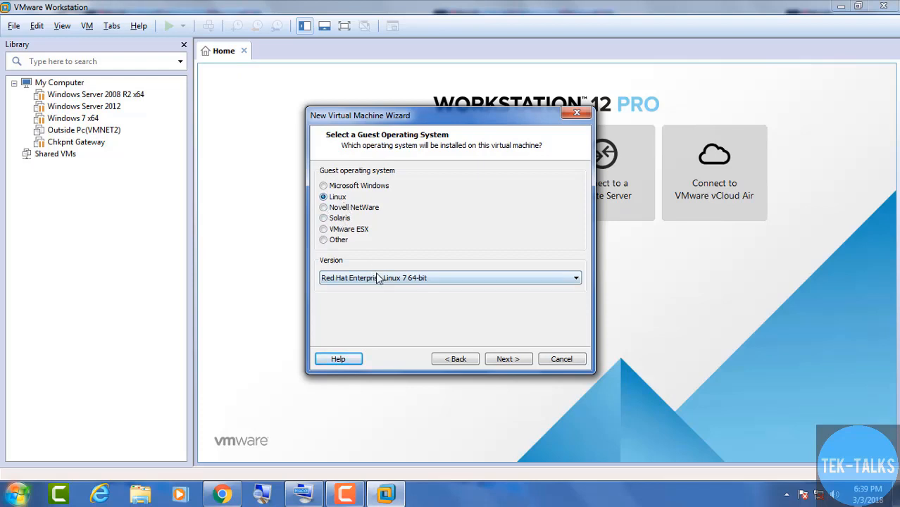
Accept Linux, Red Hat Enterprise Linux 7 64-bit as the guest OS and continue
left_click(507, 360)
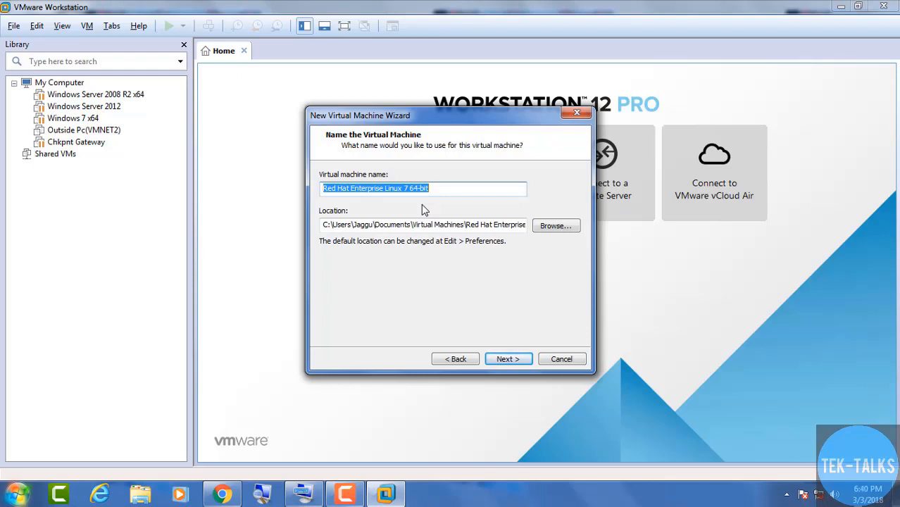
Enter 'Chkpnt MGMT' as the virtual machine name
type("Ch")
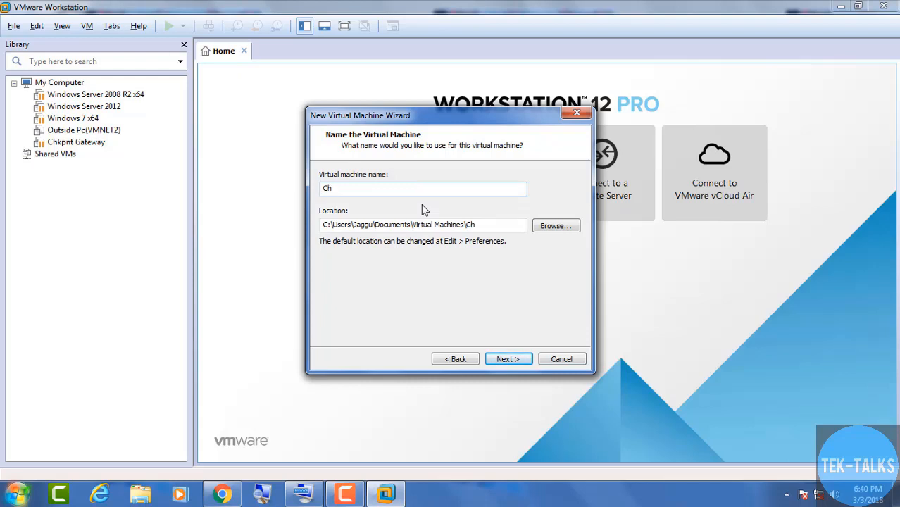
type("kpnt MGMT")
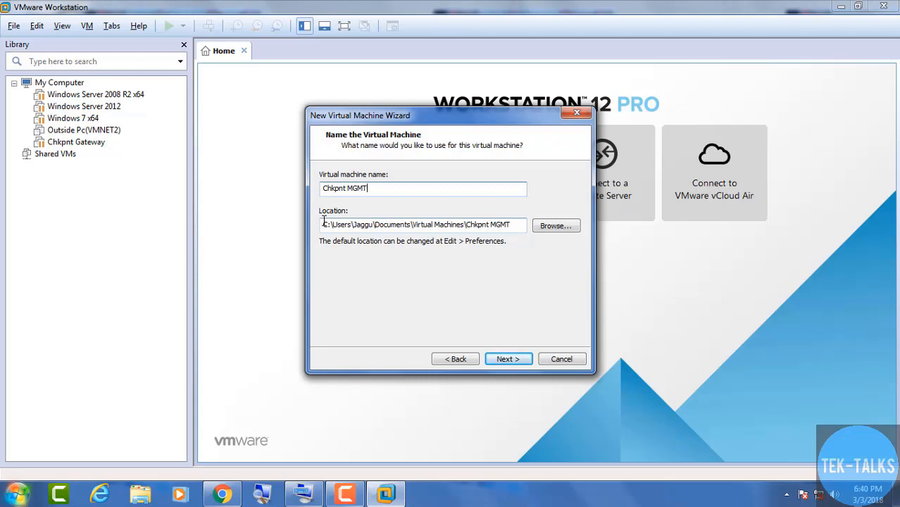
Browse to the VM's folder on Local Disk (D:) for the machine location
left_click(550, 232)
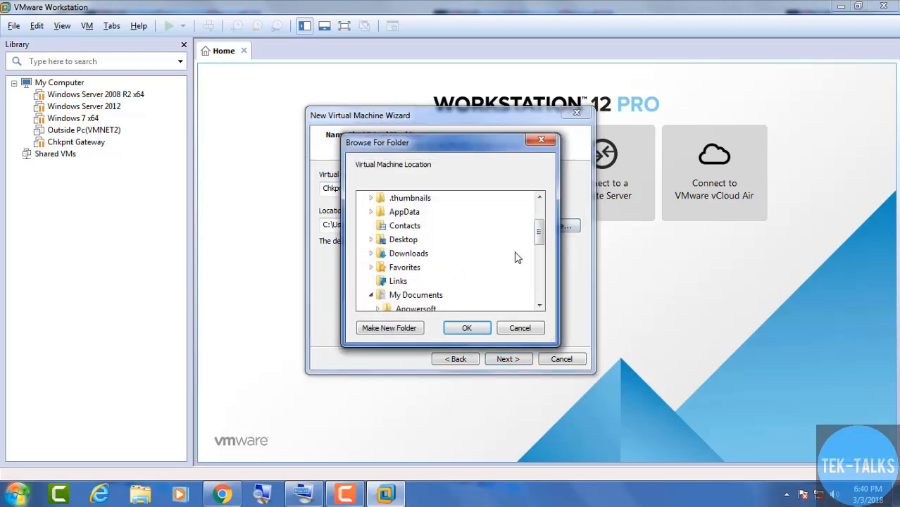
left_click(364, 226)
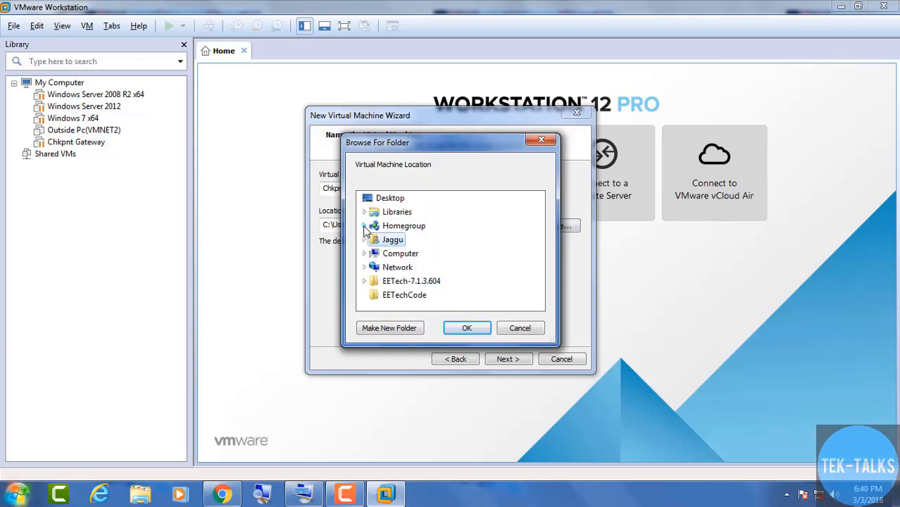
left_click(365, 254)
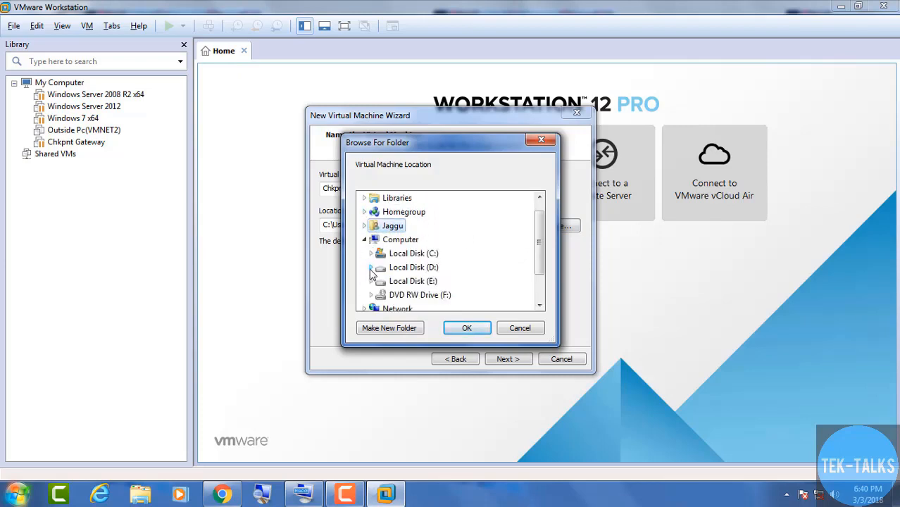
left_click(371, 269)
left_click_drag(539, 248, 542, 272)
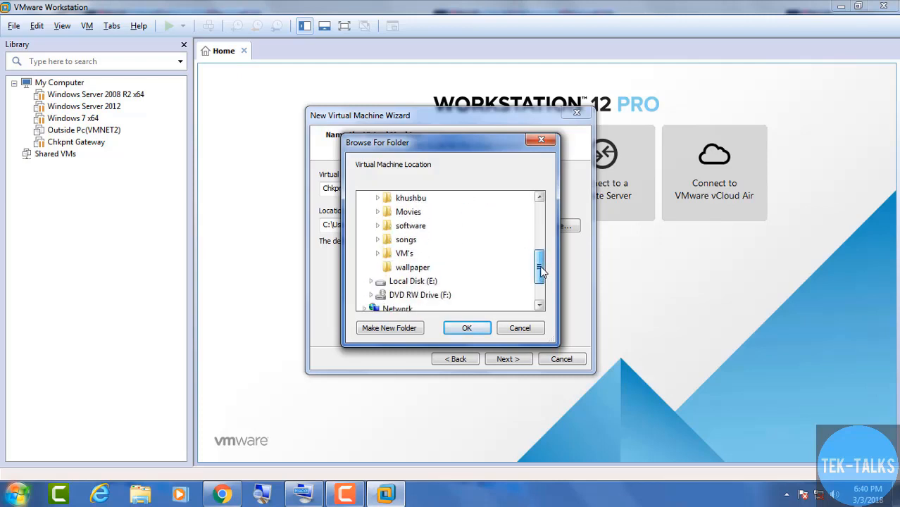
left_click(405, 253)
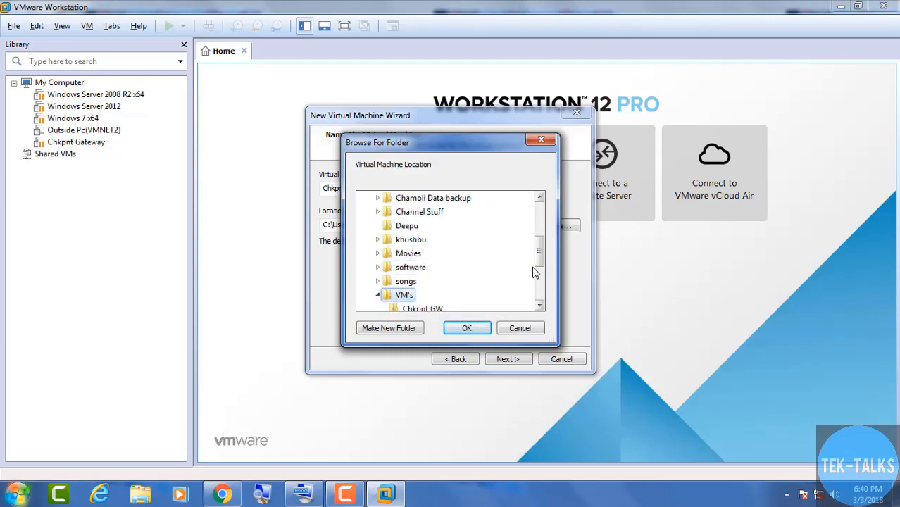
left_click_drag(538, 262, 539, 273)
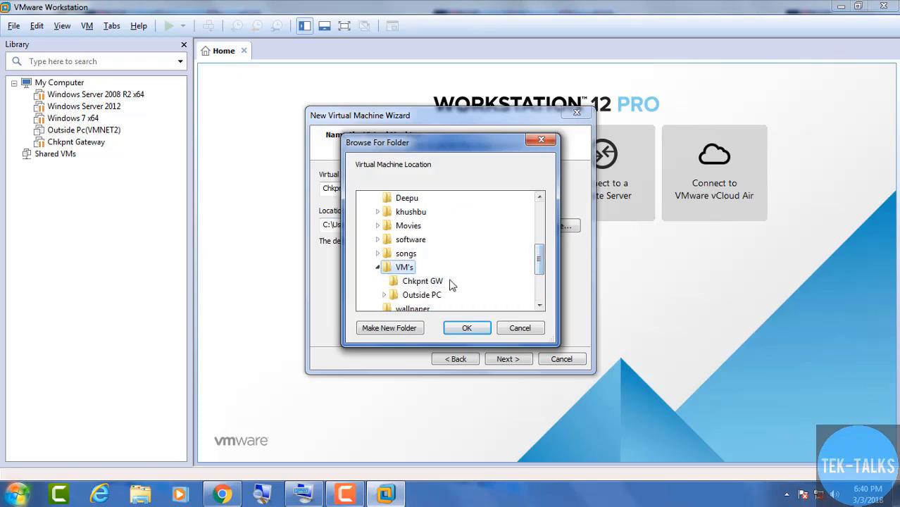
Create a new 'Chkpnt mgmt' folder inside D:\VM's and use it as the location
left_click(390, 328)
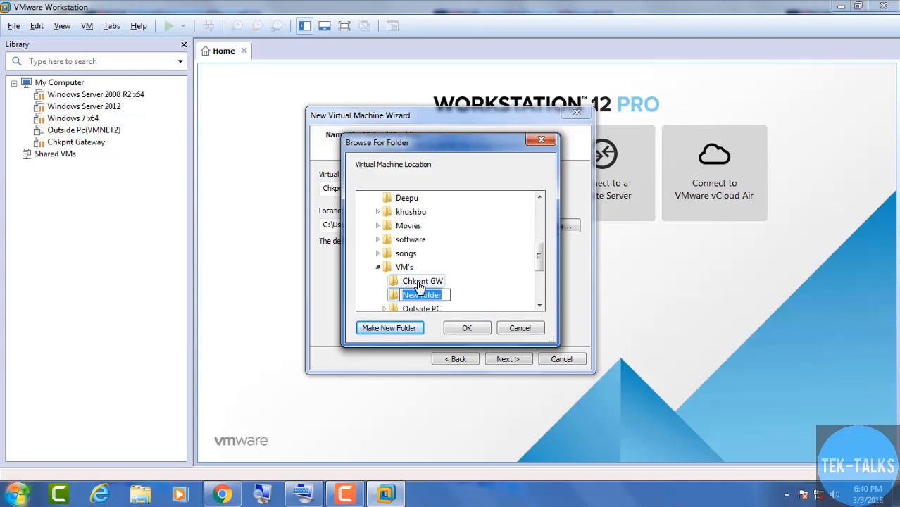
type("VC")
key("BackSpace")
key("BackSpace")
type("Chkpnt mgmt")
left_click(458, 330)
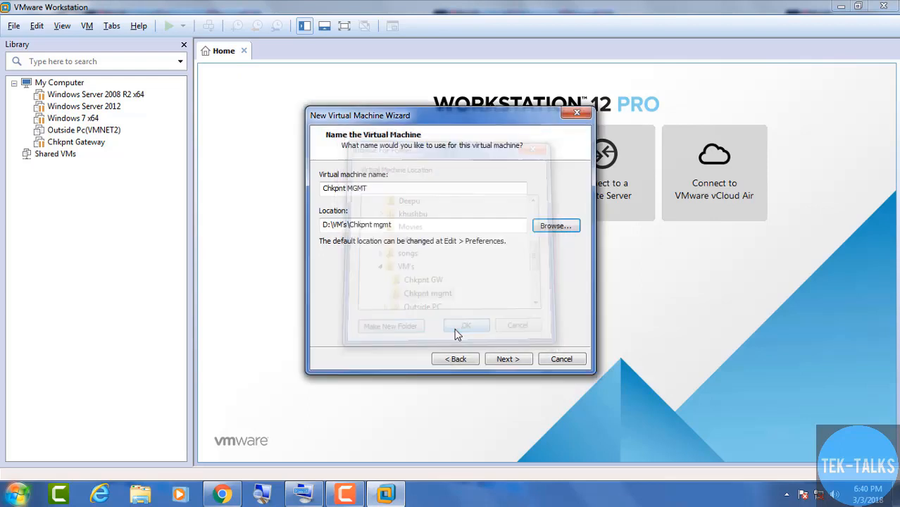
Keep 1 processor with 1 core per processor and advance to memory
left_click(495, 361)
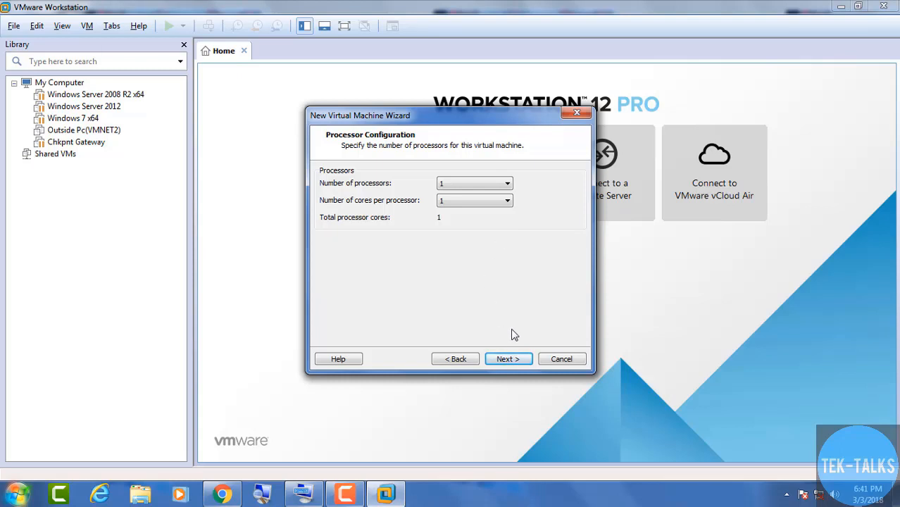
left_click(508, 359)
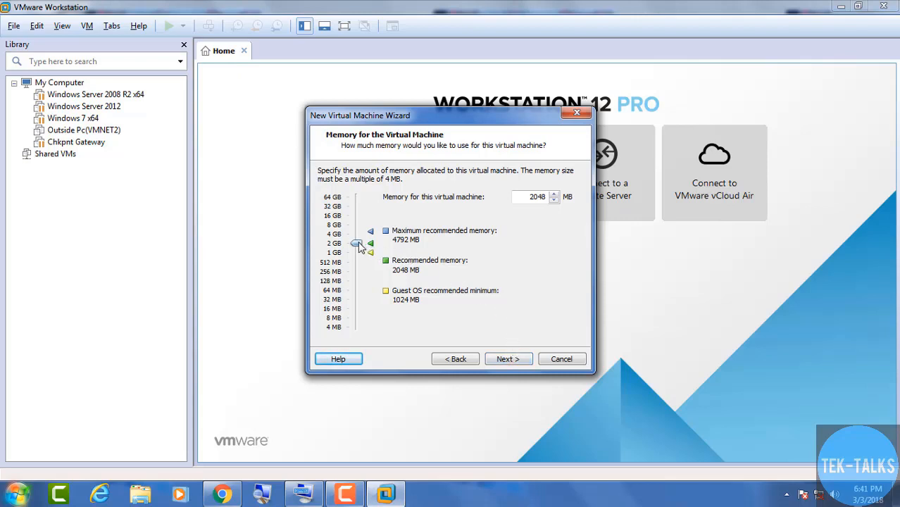
Keep 2048 MB memory and choose host-only networking for the machine
left_click(505, 361)
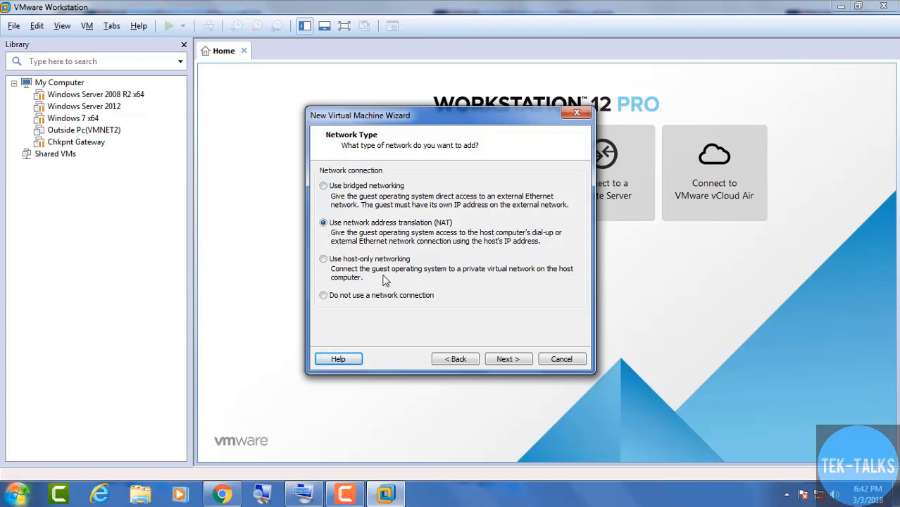
left_click(364, 263)
left_click(499, 361)
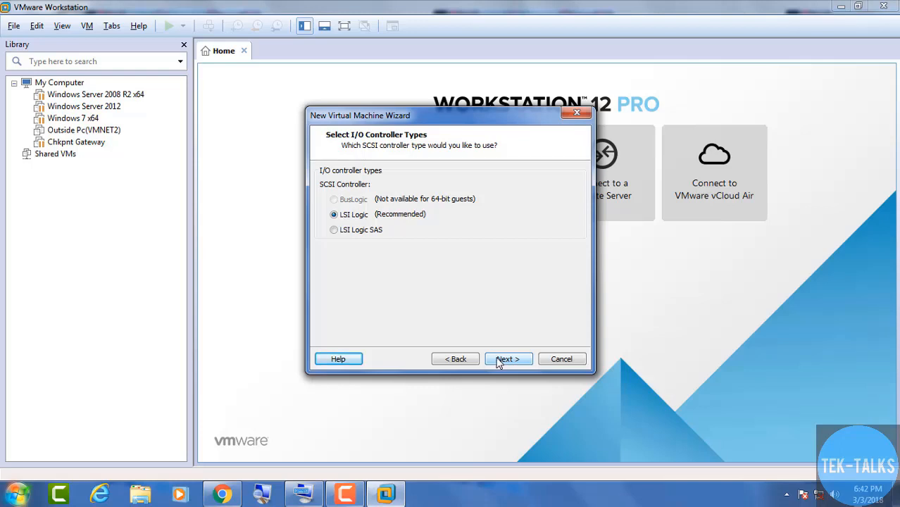
Keep LSI Logic and SCSI, and create a new 30 GB virtual disk Chkpnt MGMT.vmdk
left_click(499, 361)
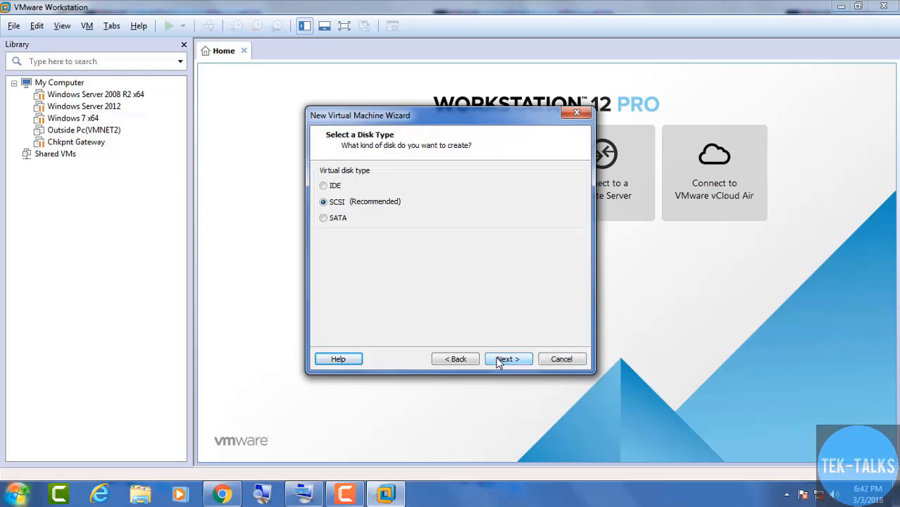
left_click(499, 360)
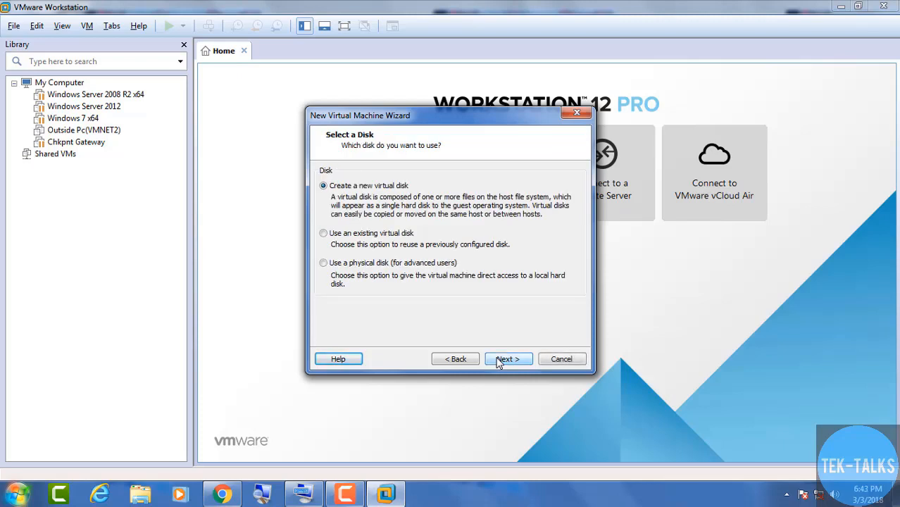
left_click(499, 361)
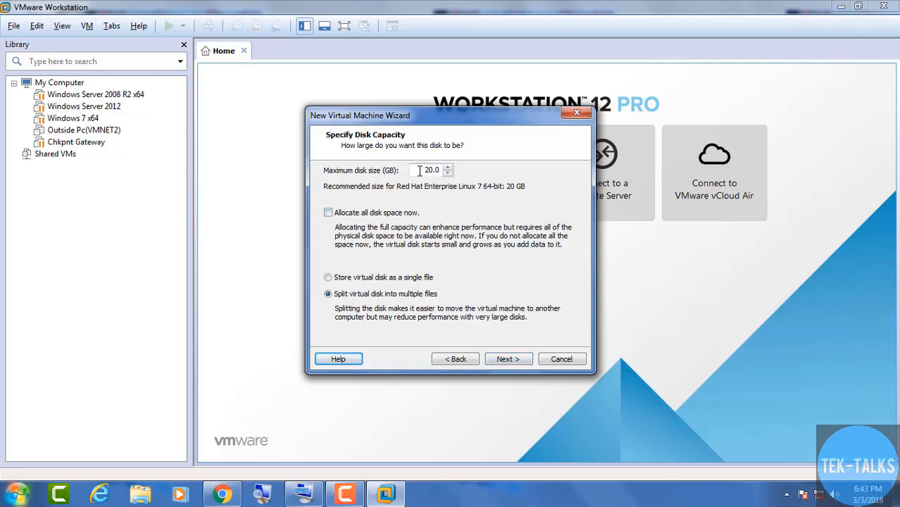
left_click_drag(420, 170, 442, 166)
type("30")
left_click(502, 361)
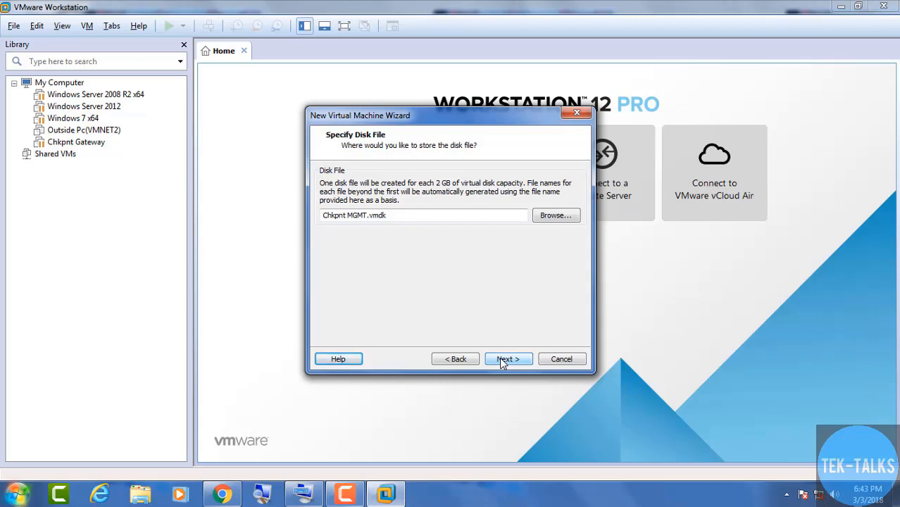
left_click(502, 361)
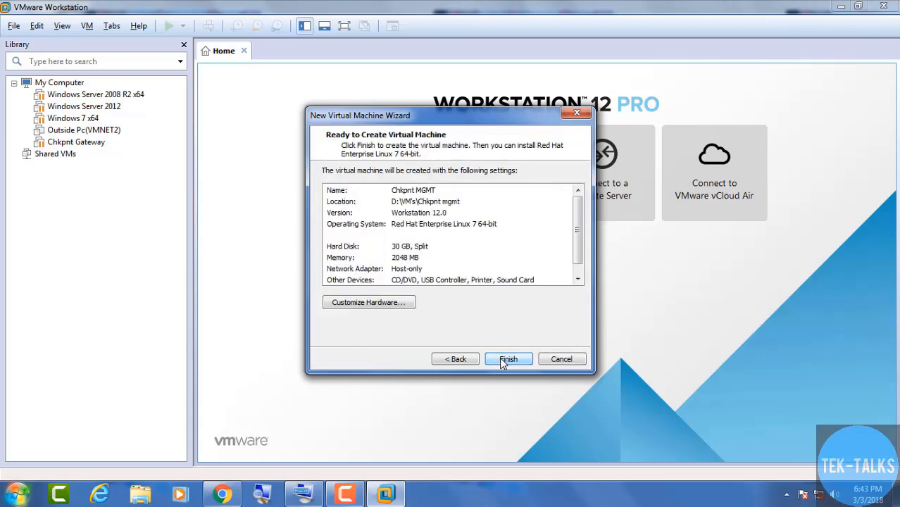
Remove the virtual printer from the machine's hardware
left_click(373, 304)
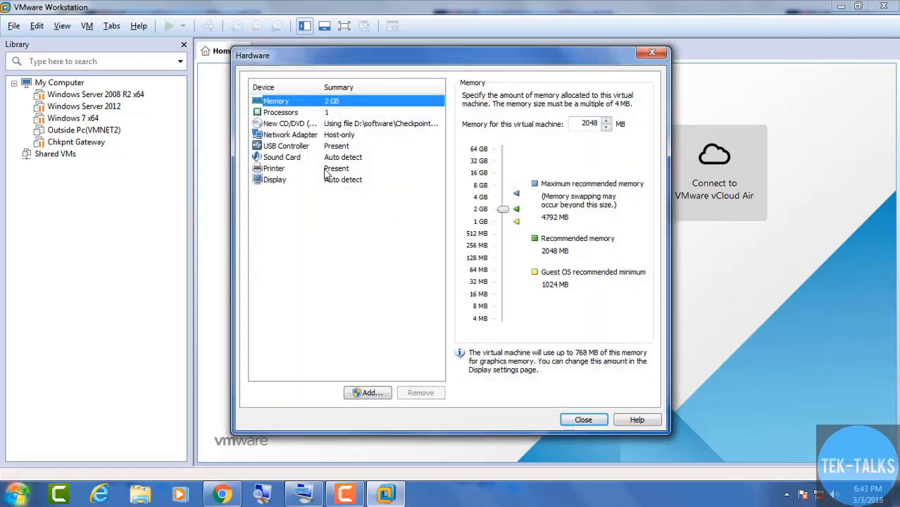
left_click(326, 171)
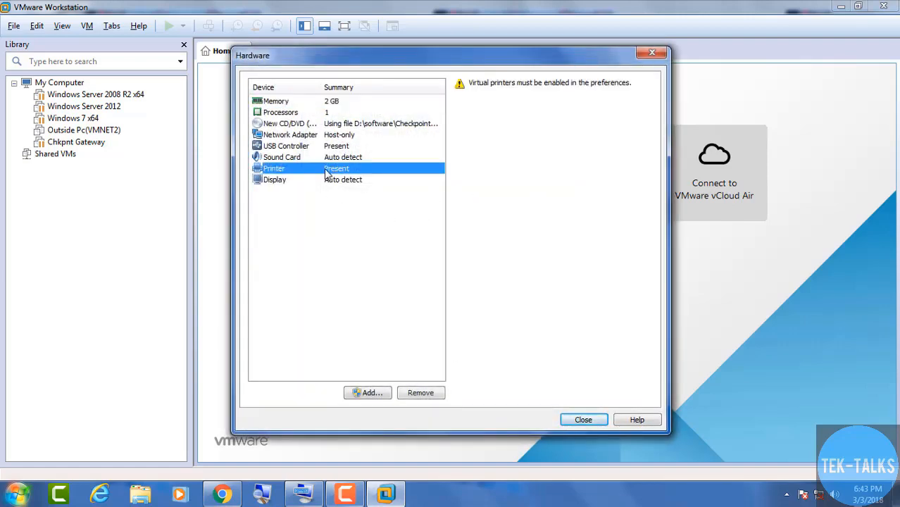
left_click(421, 397)
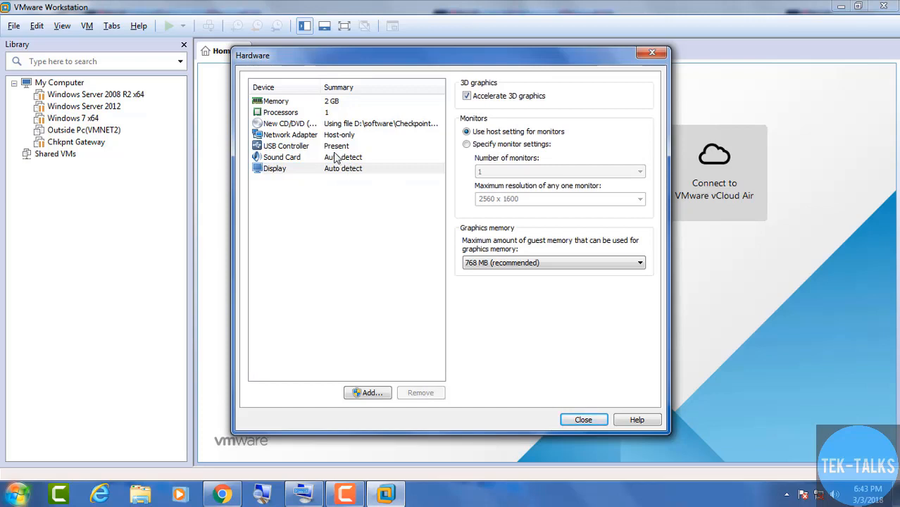
Turn off USB auto-connect and Bluetooth sharing, then finish creating the machine
left_click(287, 147)
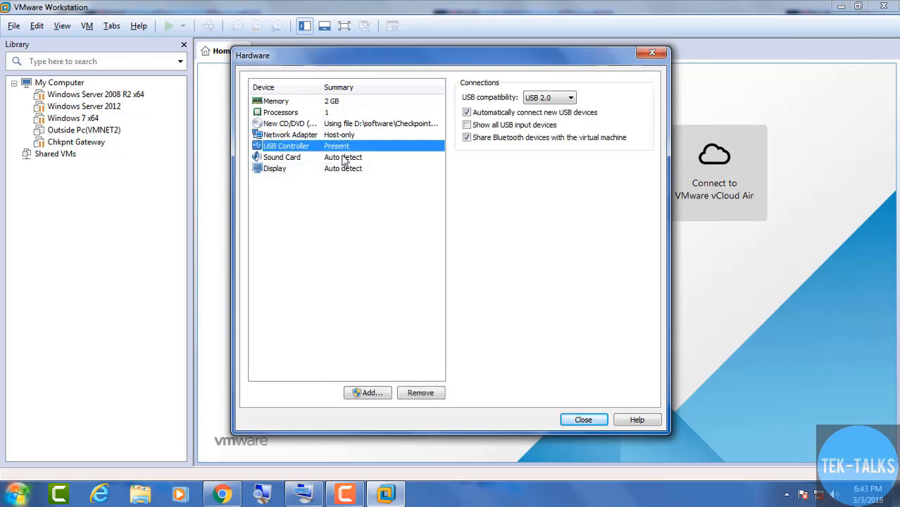
left_click(467, 114)
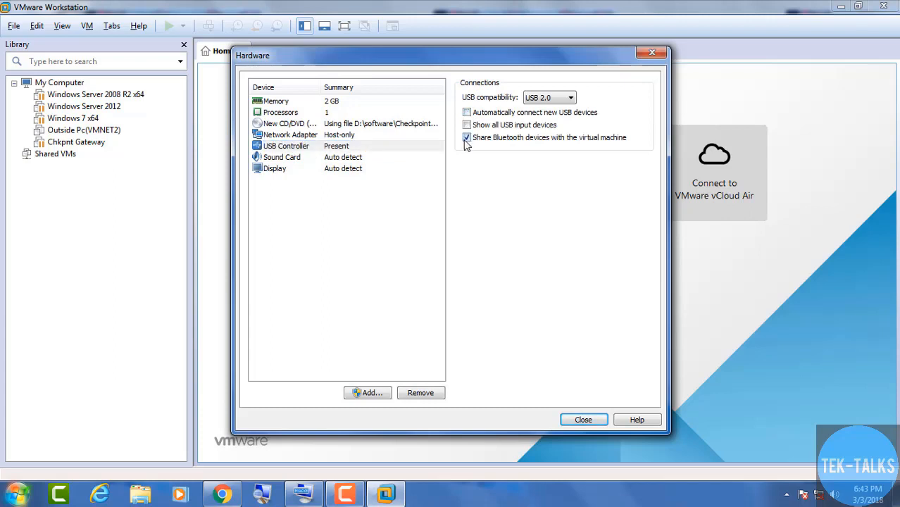
left_click(466, 139)
left_click(584, 420)
left_click(515, 361)
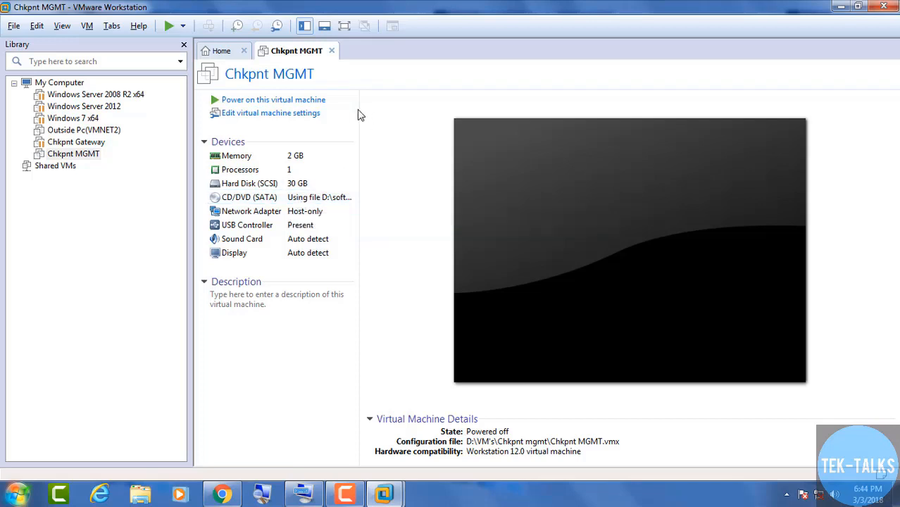
Power on Chkpnt MGMT and permanently dismiss the removable-devices hint
left_click(307, 101)
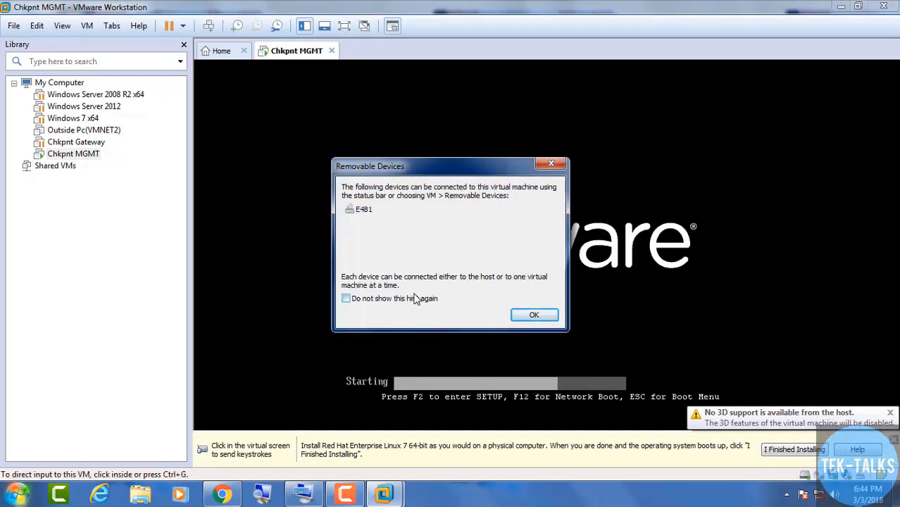
left_click(414, 299)
left_click(535, 316)
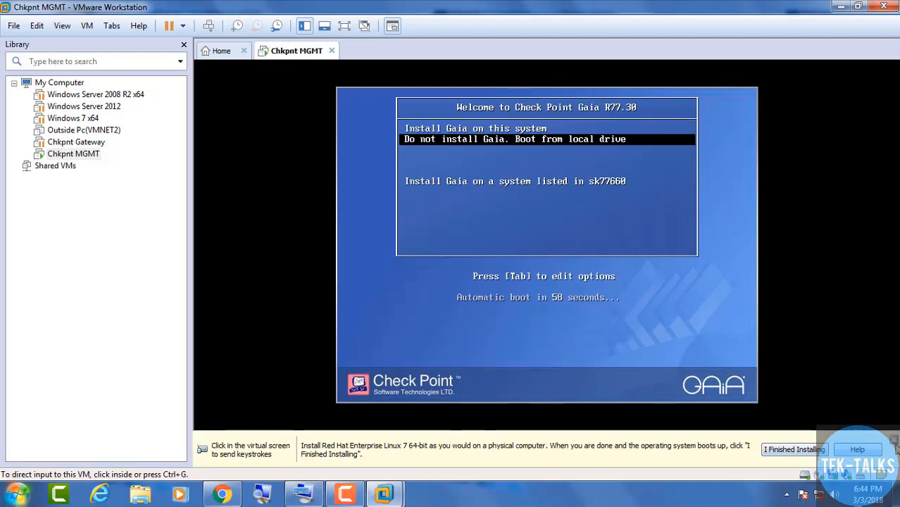
Dismiss the hint bar and choose 'Install Gaia on this system' in the Chkpnt MGMT console
left_click(894, 441)
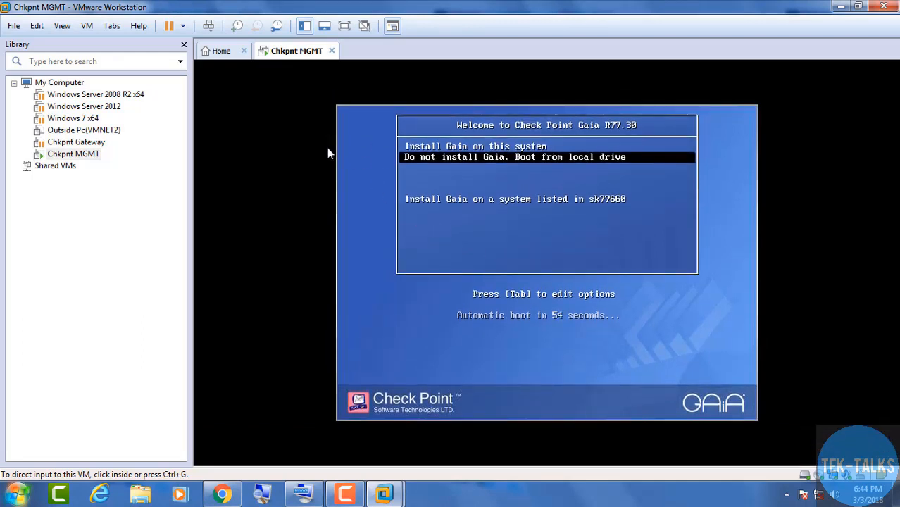
left_click(461, 183)
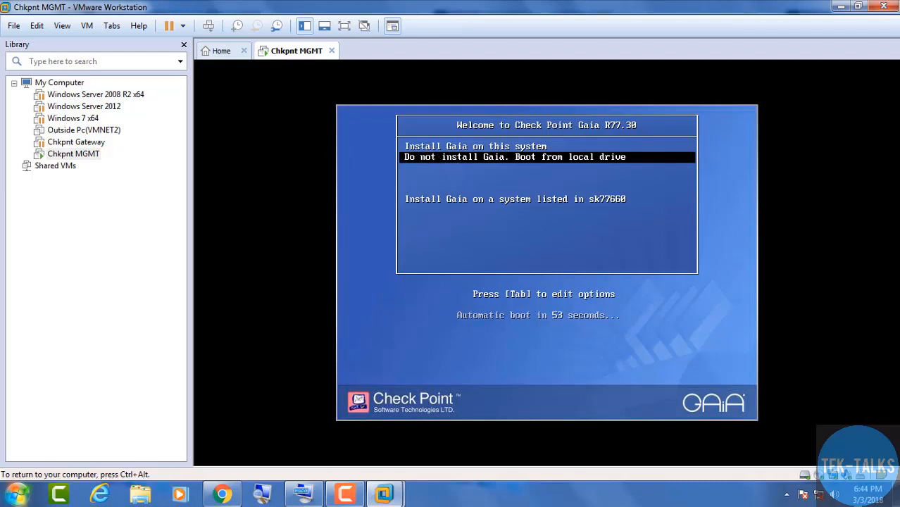
key("Up")
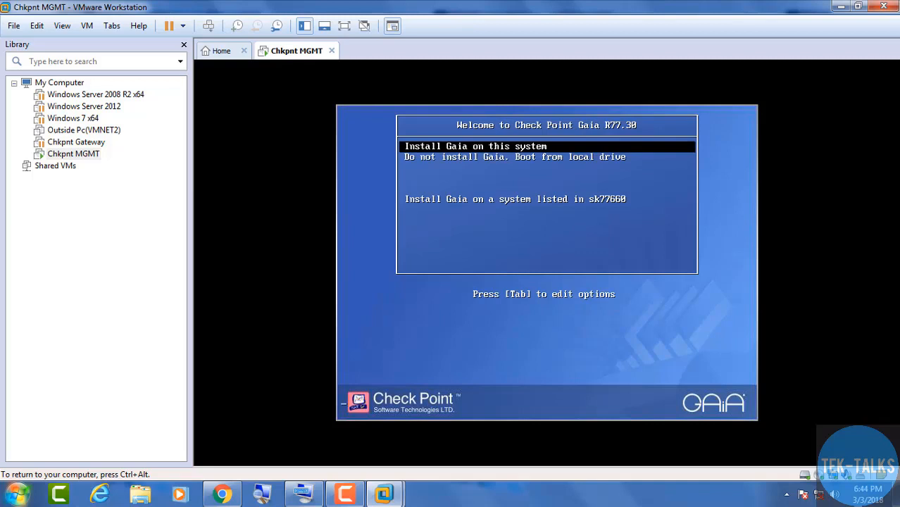
key("Return")
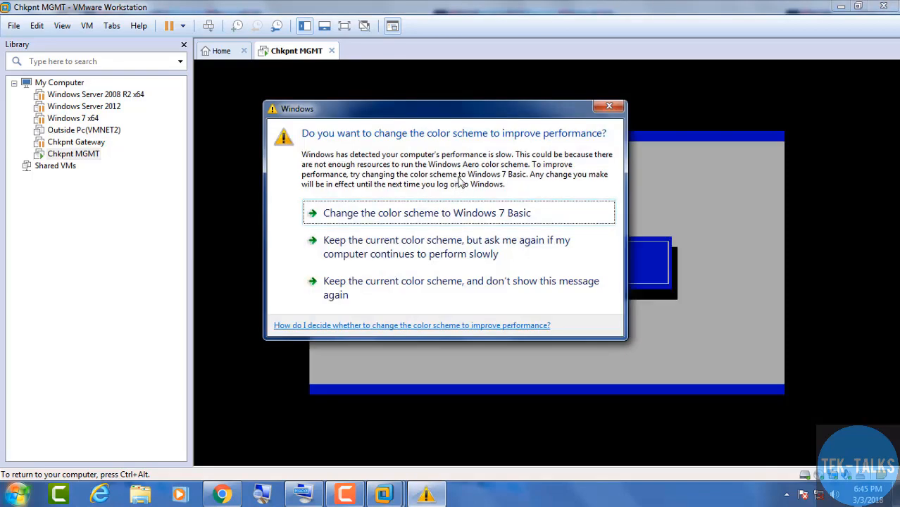
Keep the current colour scheme with no further prompts and make the VM full screen
key("ctrl+alt")
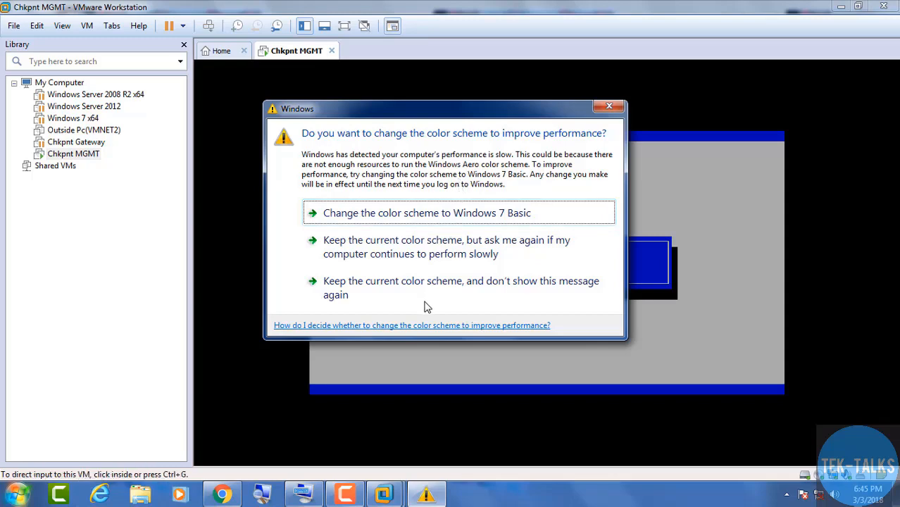
left_click(417, 291)
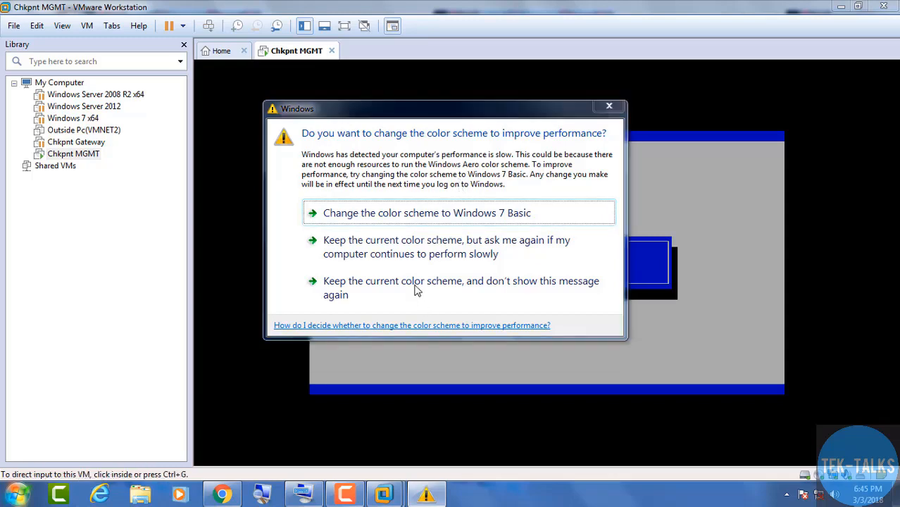
left_click(373, 292)
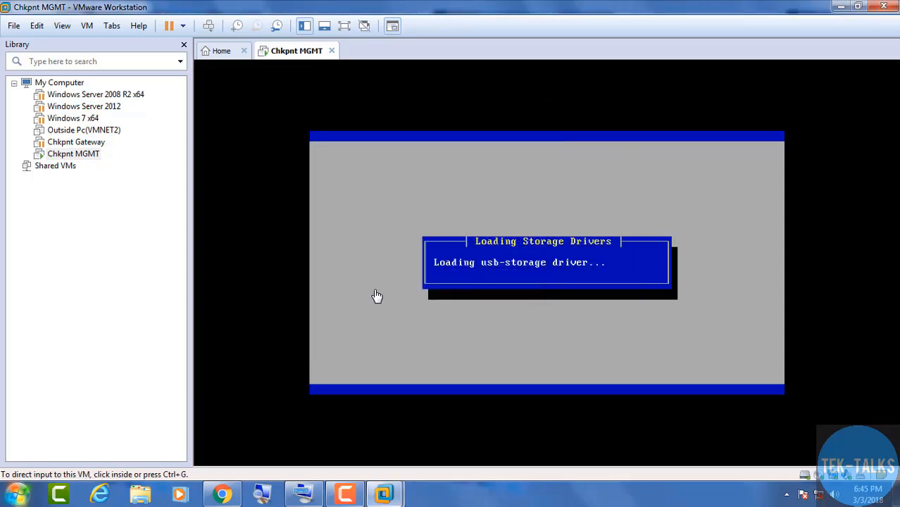
key("ctrl+alt+Return")
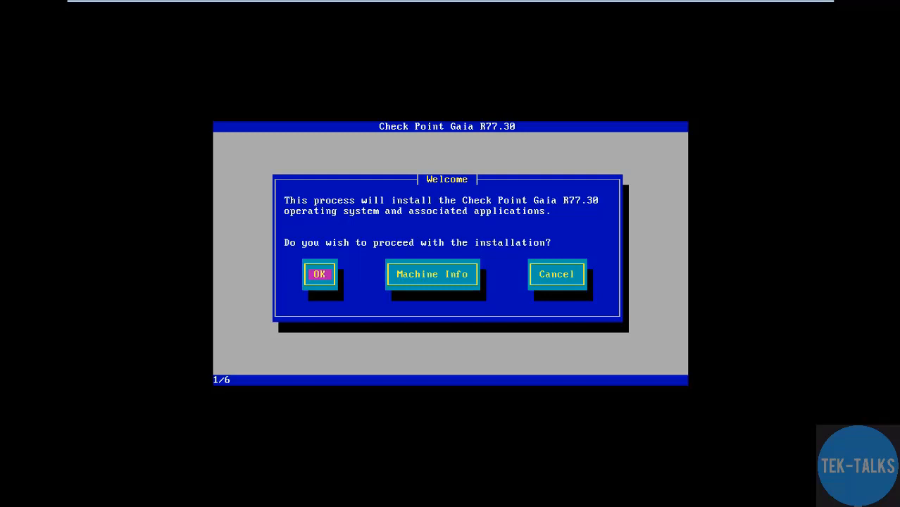
Accept the Welcome screen, the US keyboard layout and the default partition layout
key("Return")
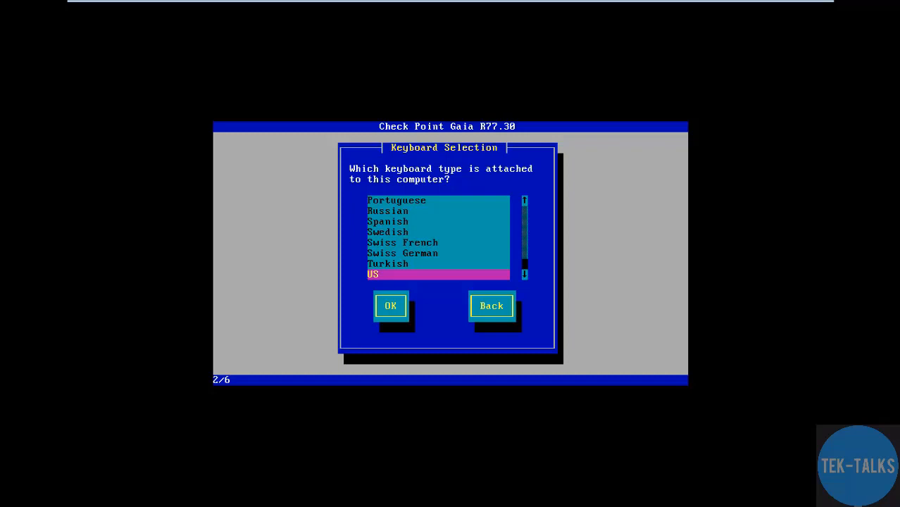
key("Return")
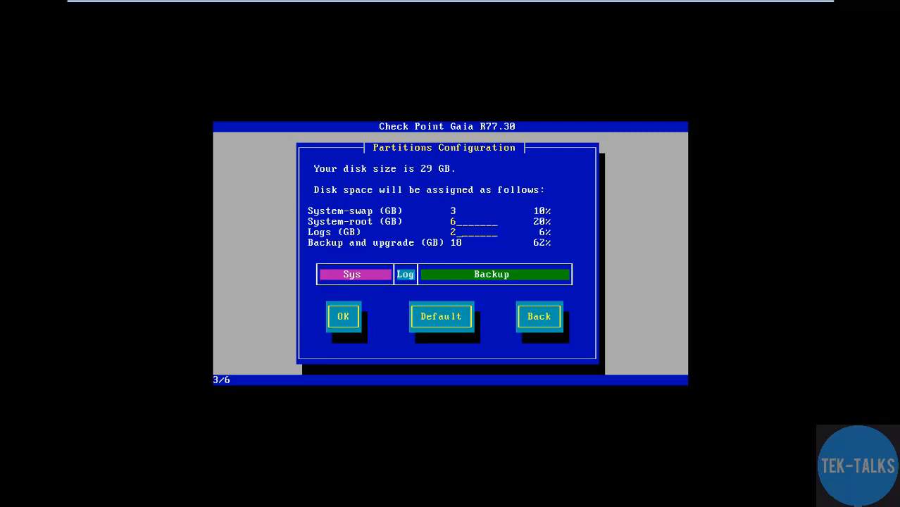
key("Tab")
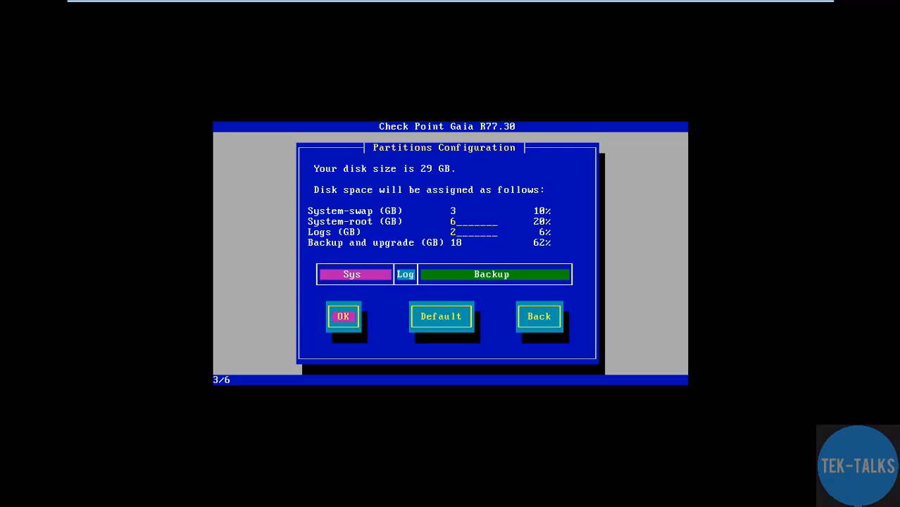
key("Return")
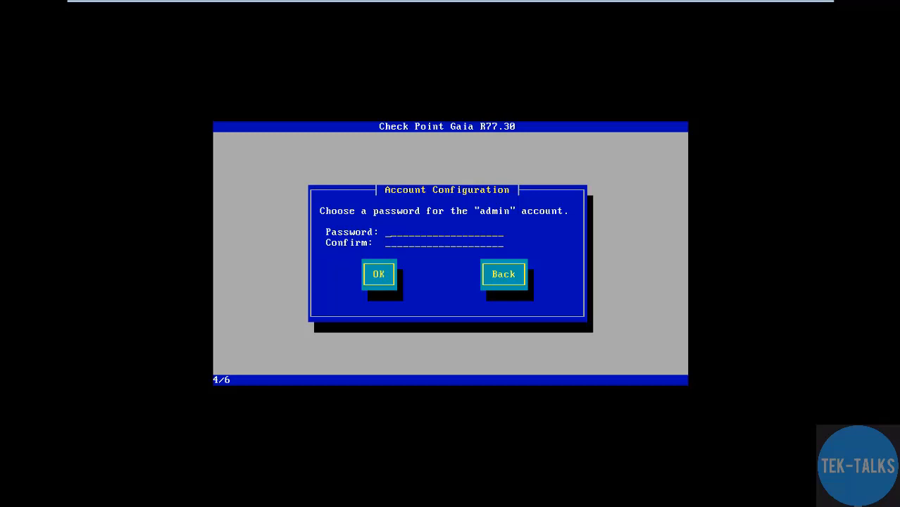
Enter the admin account password in both fields and confirm it
type("*********")
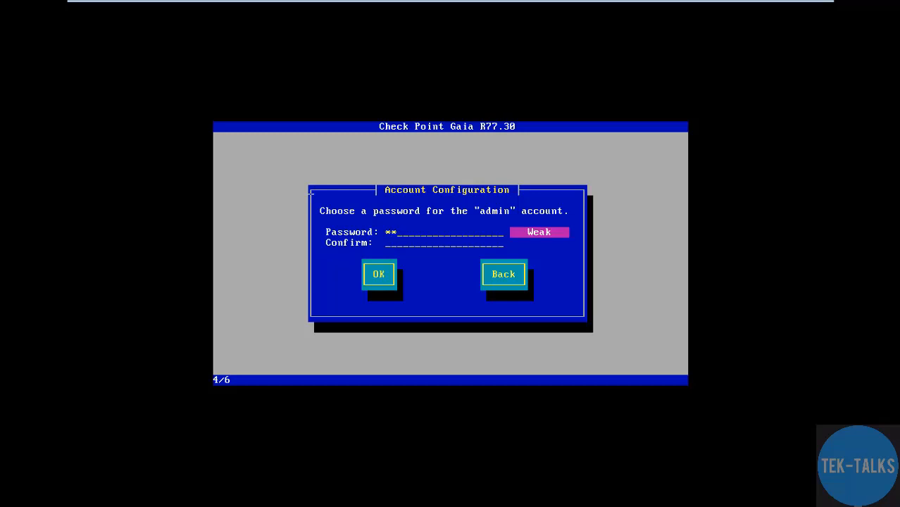
type("*")
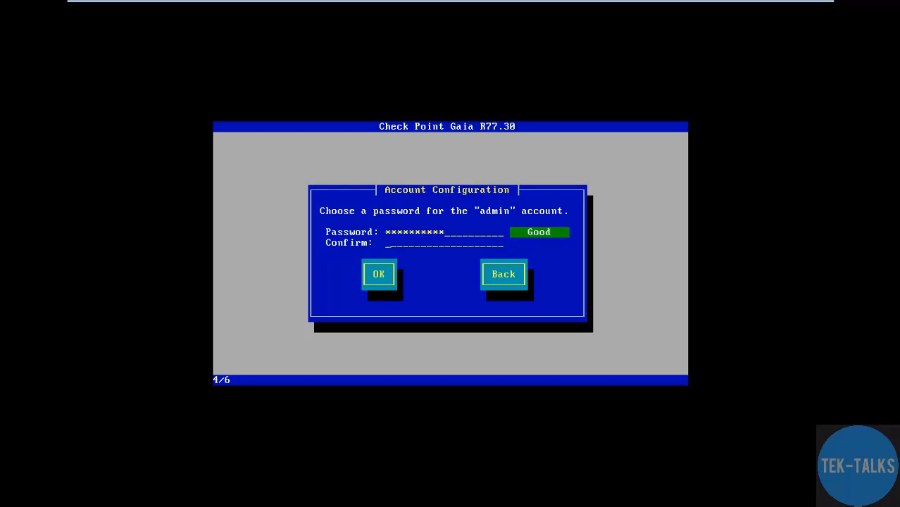
type("**********")
key("Tab")
key("Return")
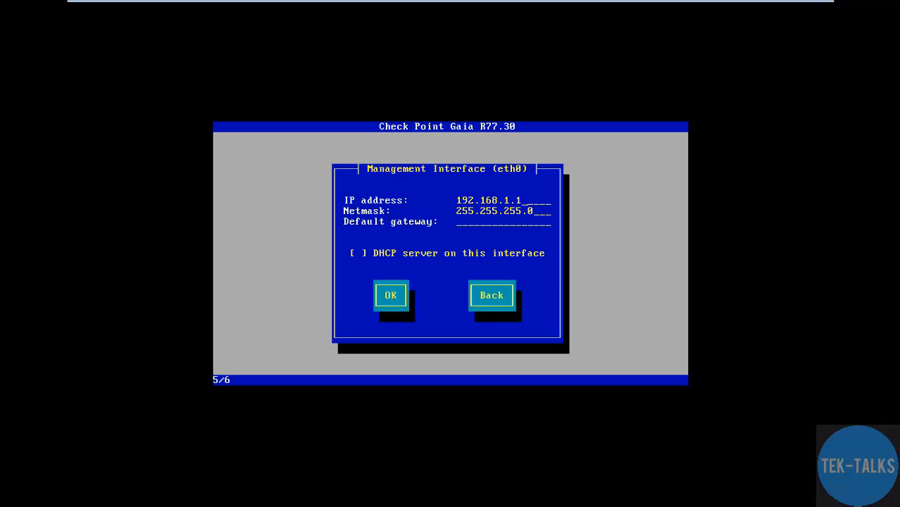
Change the management IP from 192.168.1.1 to 192.168.1.2, leave the default gateway empty, and confirm
key("BackSpace")
type("2")
key("Tab")
type("192.168.1.254")
key("BackSpace")
key("BackSpace")
key("BackSpace")
key("BackSpace")
key("BackSpace")
key("BackSpace")
key("BackSpace")
key("BackSpace")
key("BackSpace")
key("BackSpace")
key("BackSpace")
key("BackSpace")
key("BackSpace")
key("Tab")
key("Tab")
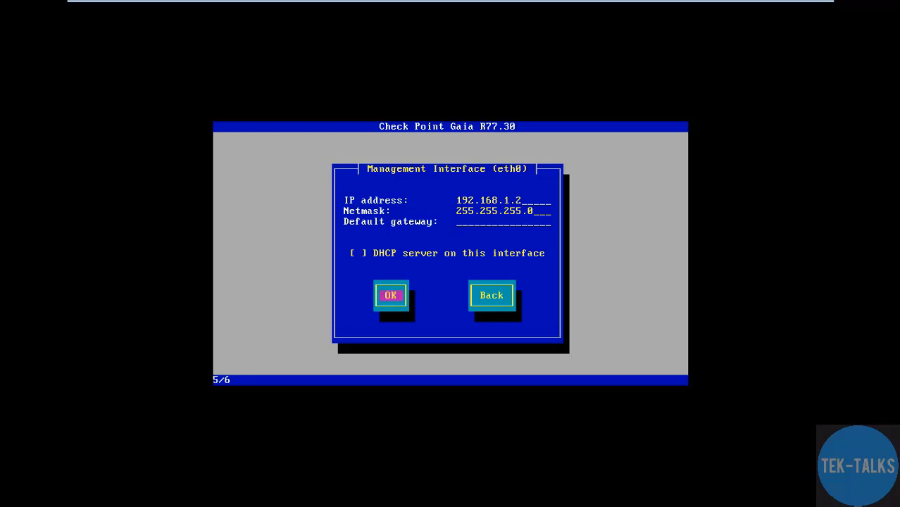
key("Return")
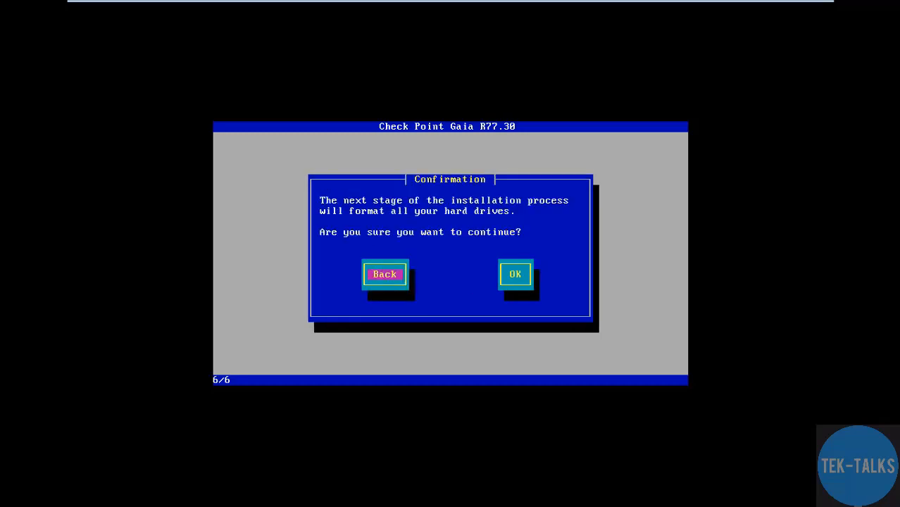
Approve formatting the drives and let the Gaia installation run until Installation complete
key("Tab")
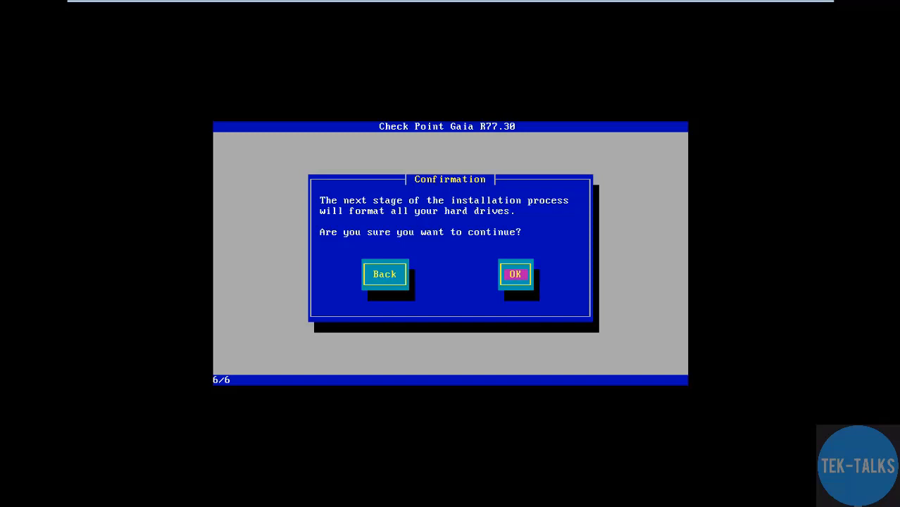
key("Return")
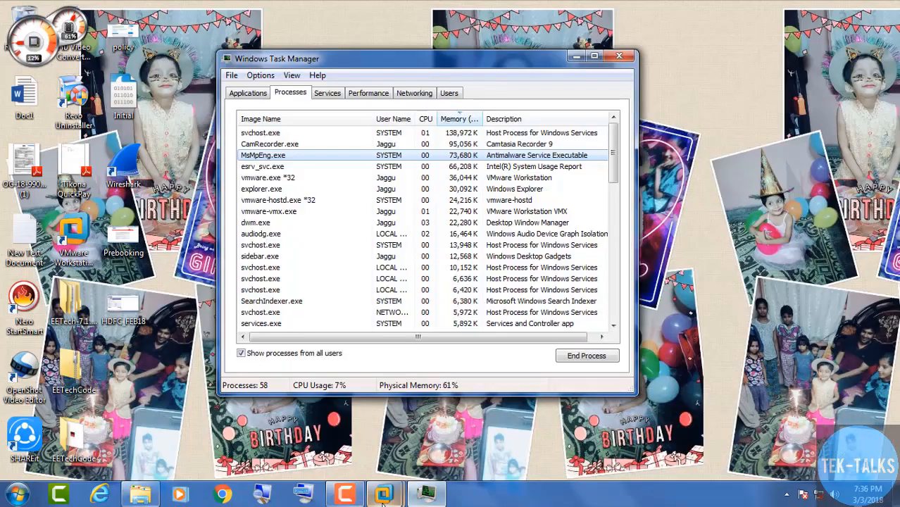
left_click(423, 454)
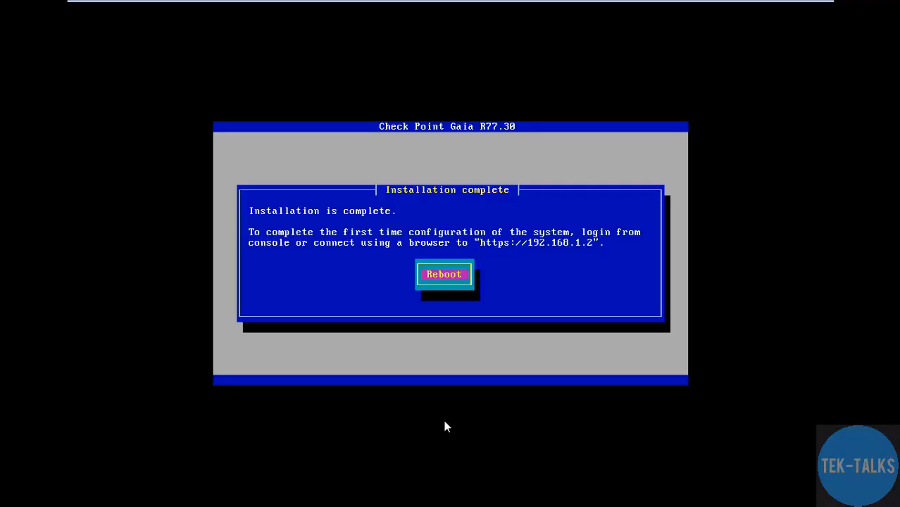
Reboot the newly installed Gaia system to reach its console login prompt
left_click(393, 199)
key("Return")
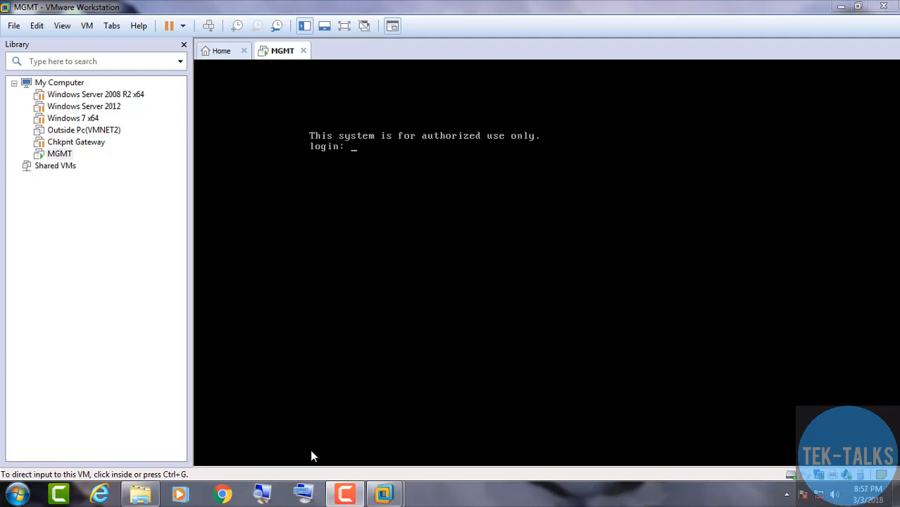
left_click(222, 495)
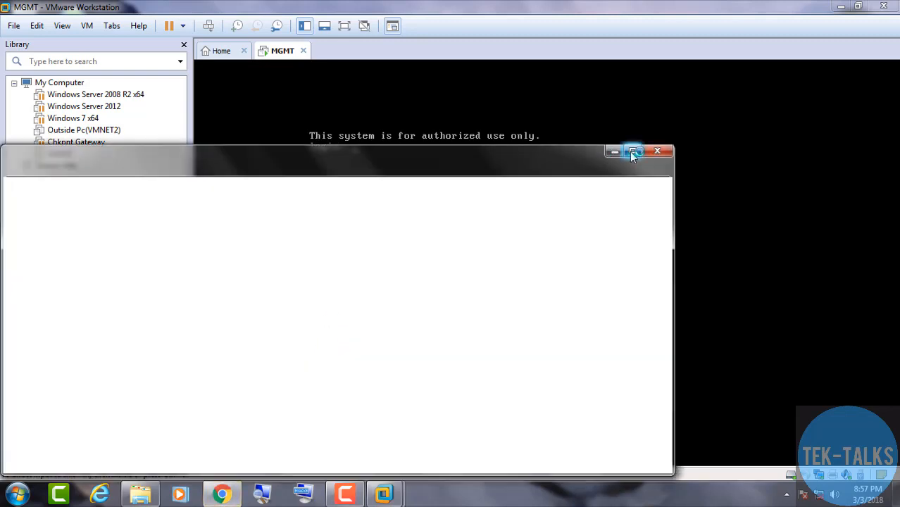
left_click(633, 152)
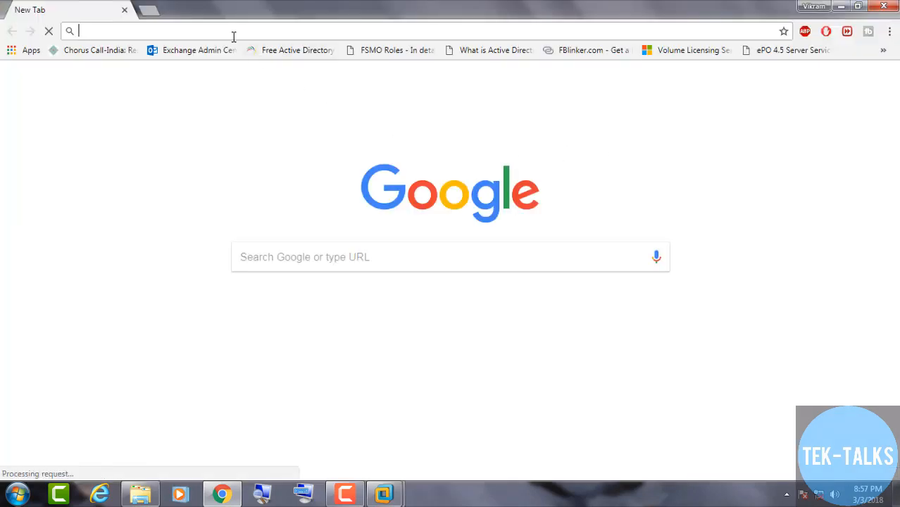
type("HT")
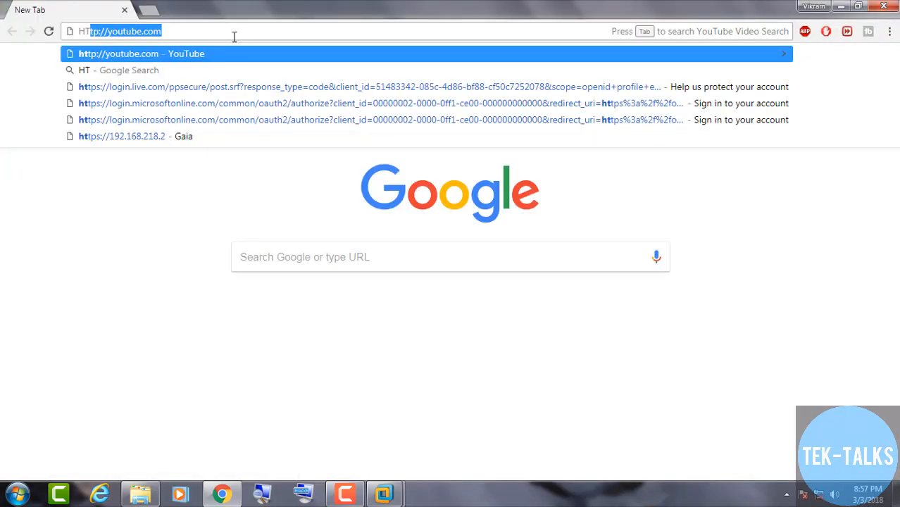
type("TPS://")
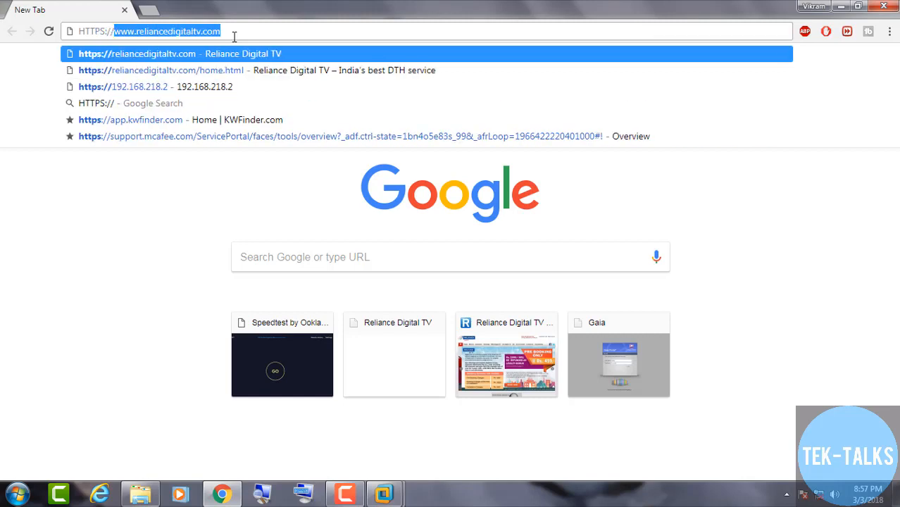
type("192")
key("Return")
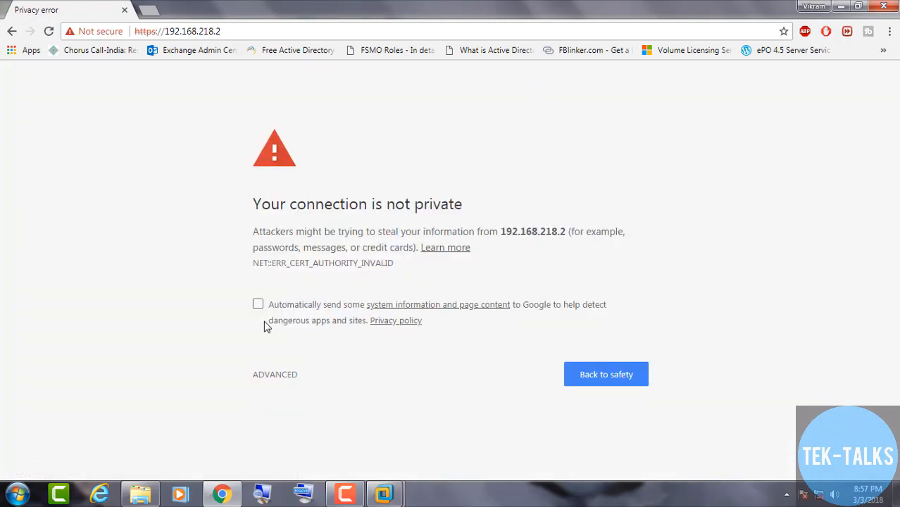
Bypass the certificate warning via Advanced and proceed to 192.168.218.2 (unsafe)
left_click(272, 377)
scroll(302, 398, "down", 1)
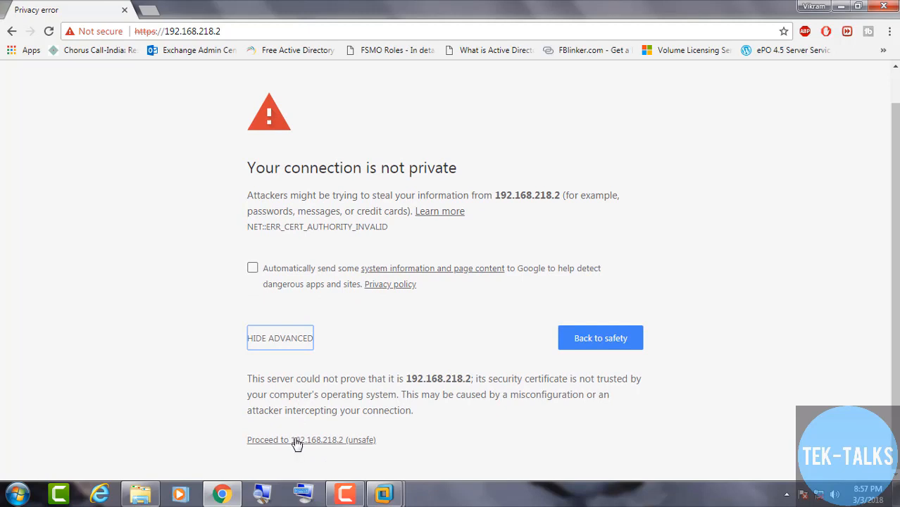
left_click(297, 441)
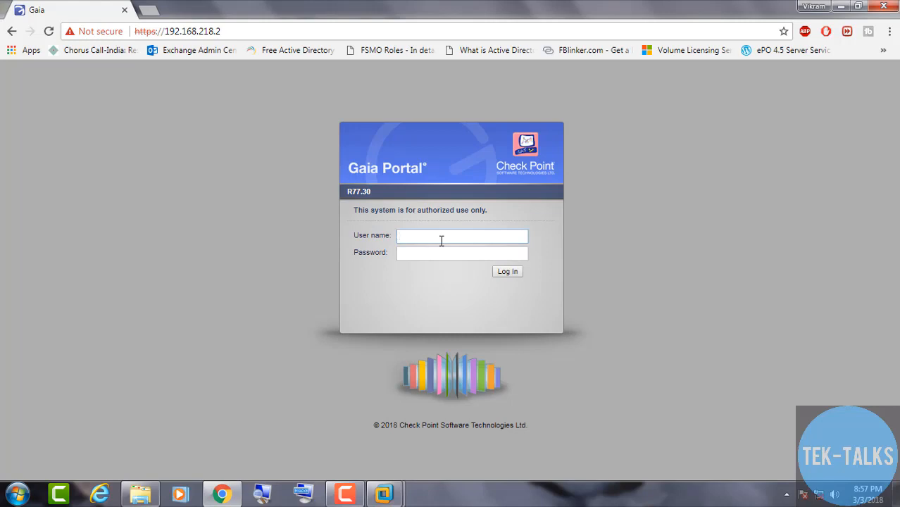
Log in to Gaia Portal as admin with the administrator password
type("admin")
key("Tab")
type("•••••••••")
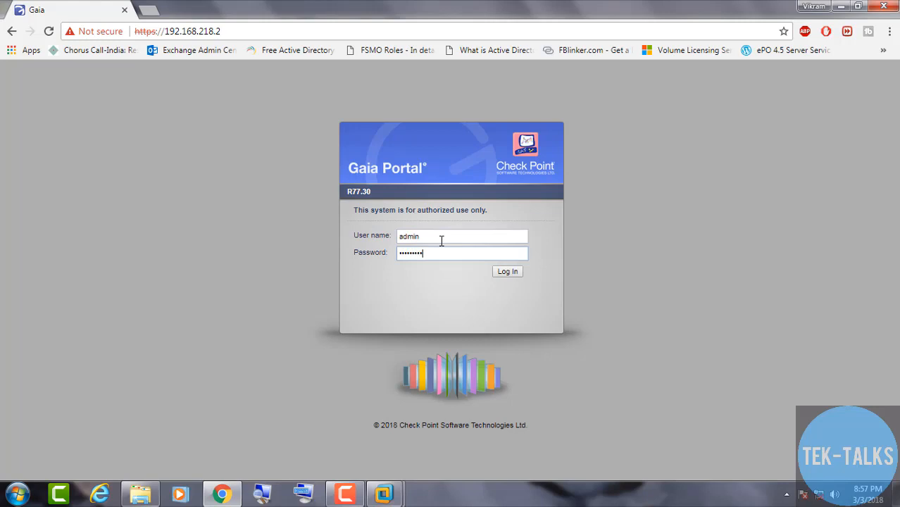
key("Return")
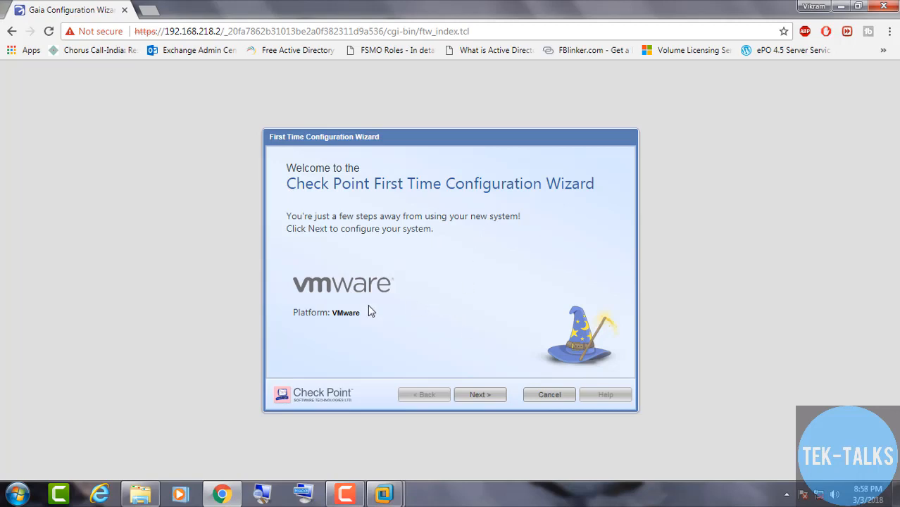
Advance past the wizard welcome, Gaia R77.30 deployment and management connection pages
left_click_drag(331, 313, 446, 386)
left_click(479, 396)
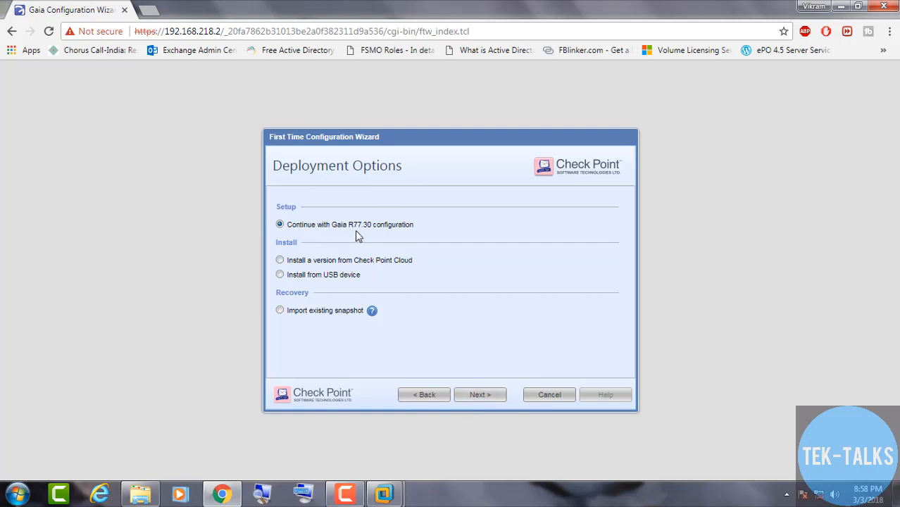
left_click(479, 400)
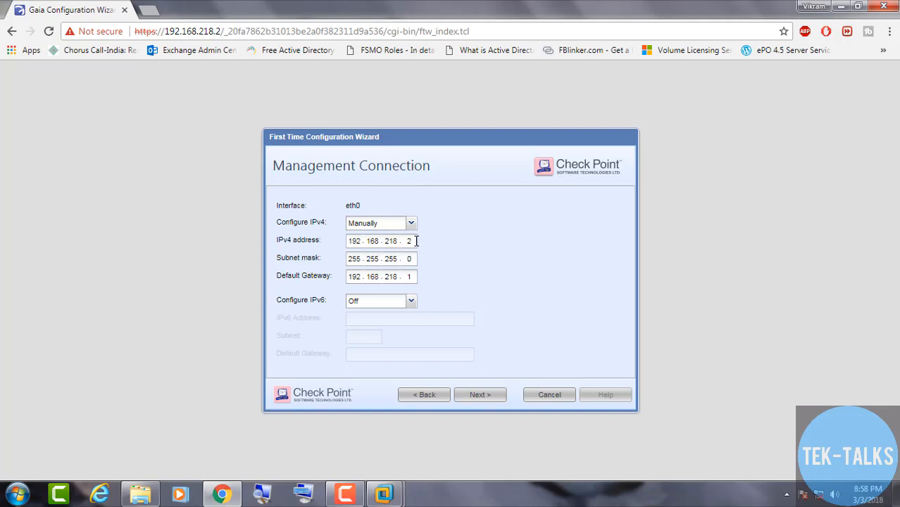
left_click(481, 397)
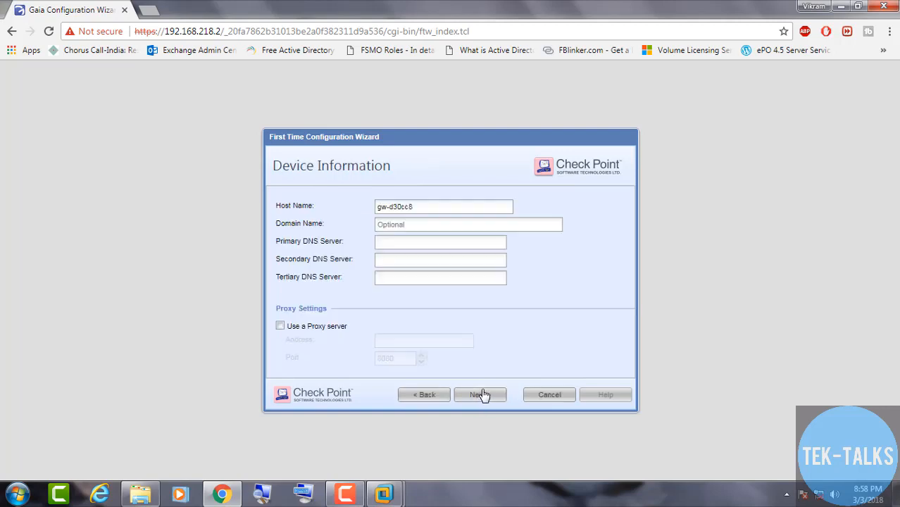
Change the host name to MGMTSR1 on Device Information and continue
left_click_drag(426, 206, 357, 216)
type("MGMTSR1")
left_click(480, 395)
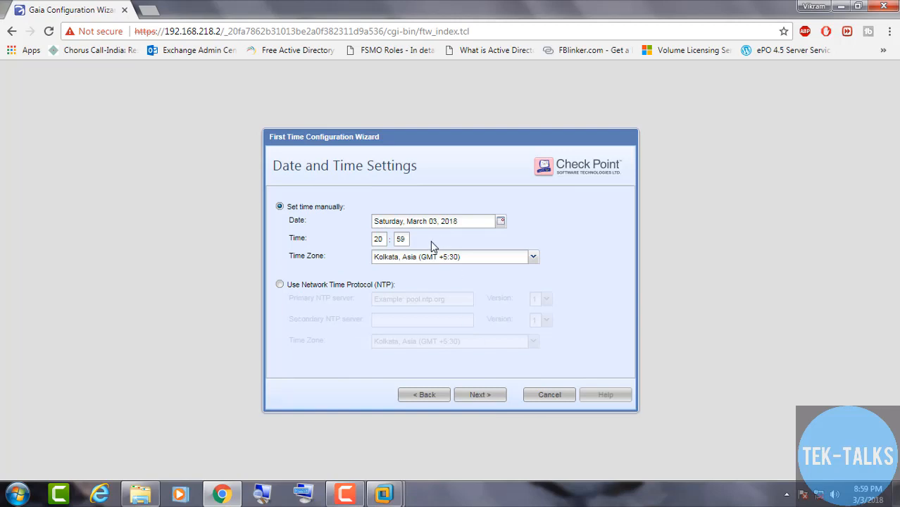
Keep the manual date, 20:59 time and Kolkata zone, reaching Installation Type
left_click(484, 396)
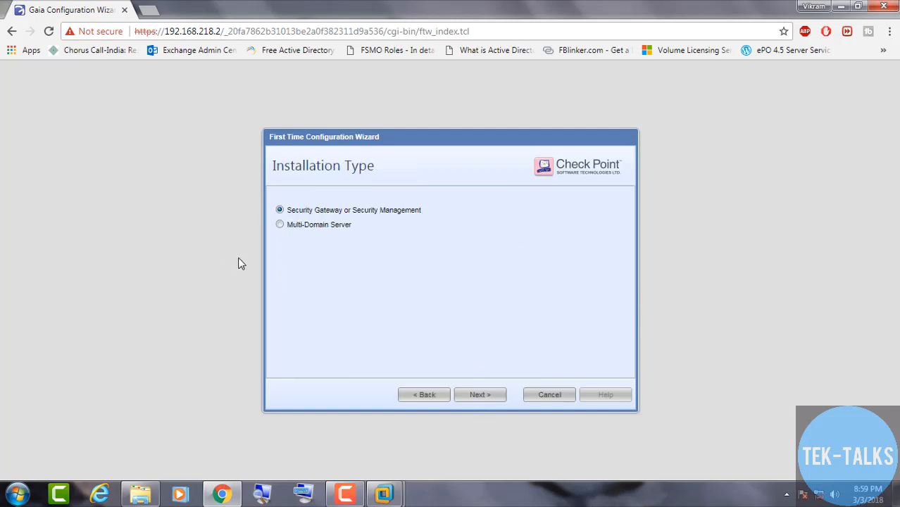
left_click(416, 397)
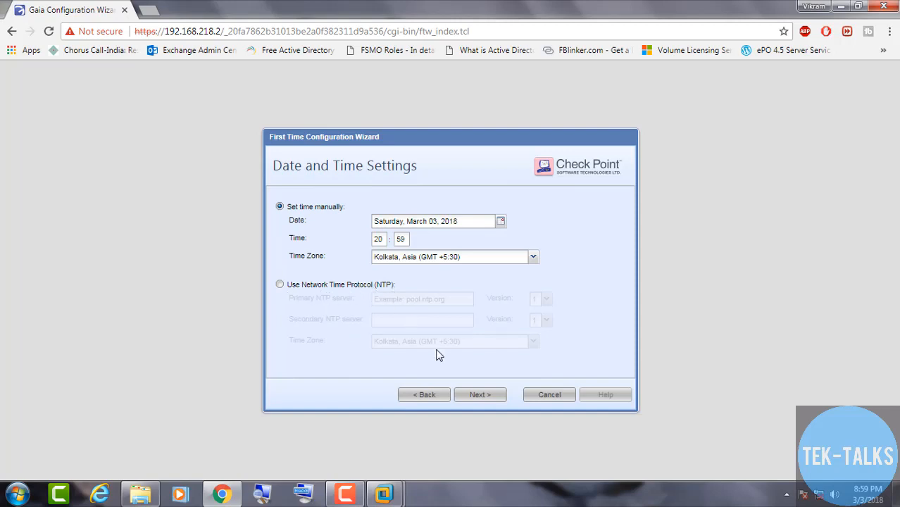
left_click(480, 399)
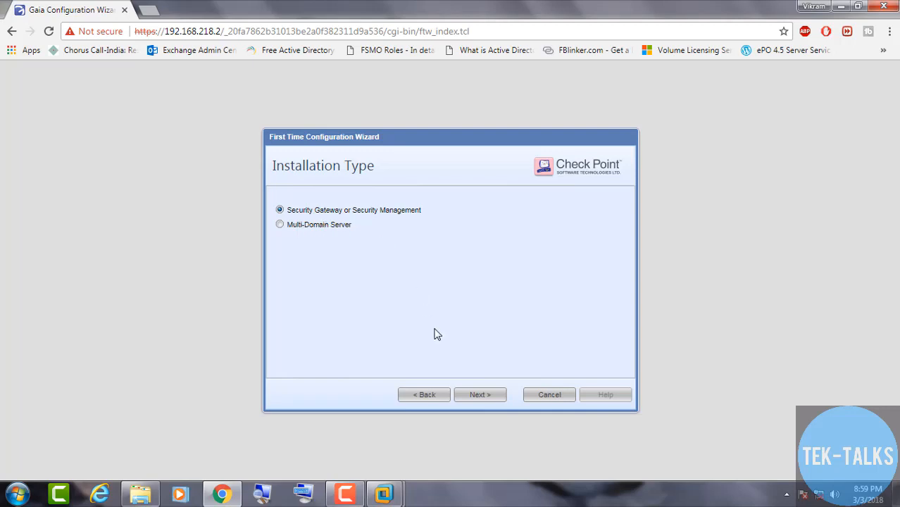
Accept the installation type, deselect Security Gateway, and keep only Security Management as Primary
left_click(472, 399)
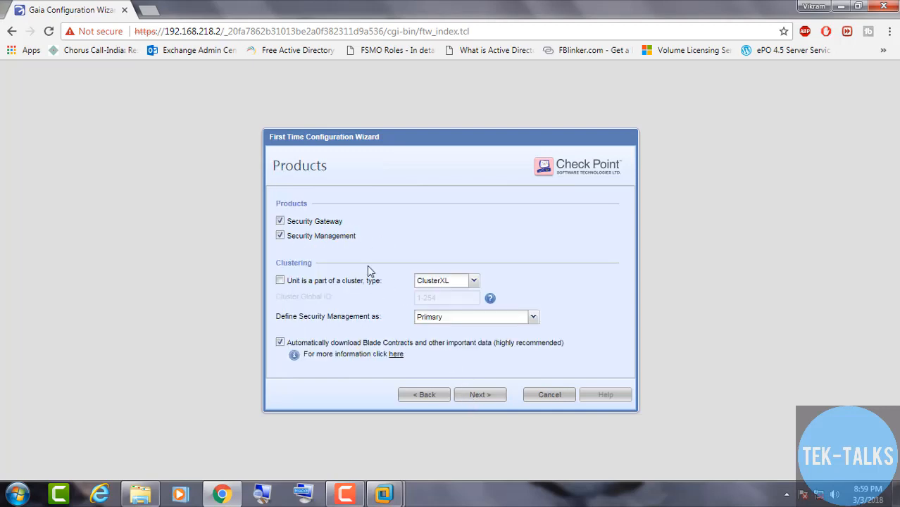
left_click(280, 222)
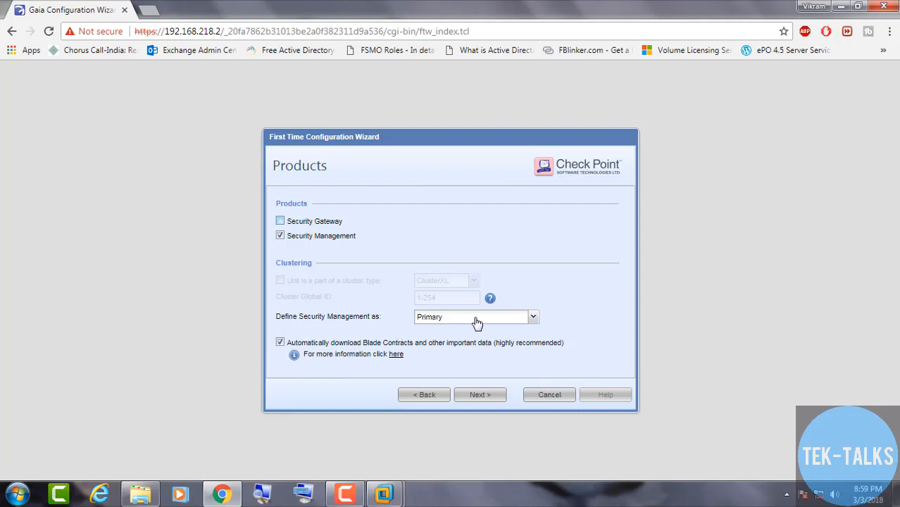
left_click(480, 396)
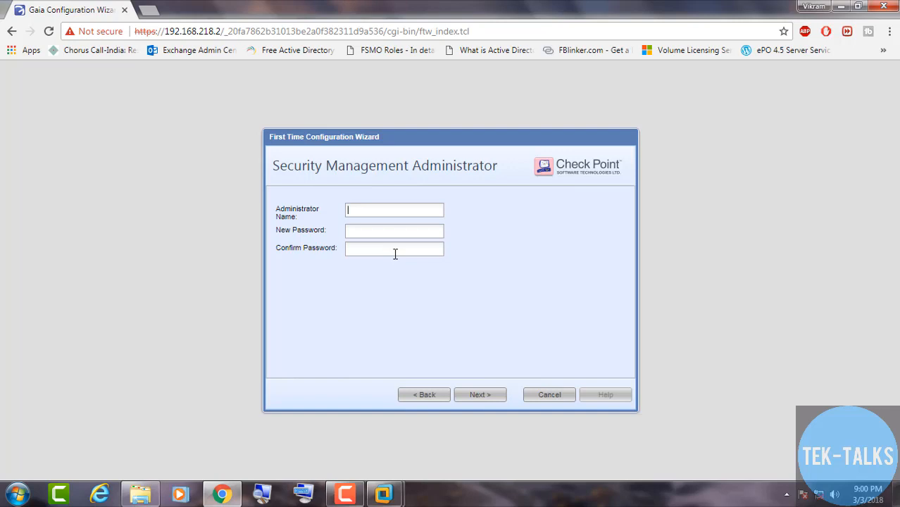
Create the administrator 'admin' with a new password, confirmed, and submit the details
type("admin")
key("Tab")
type("*********")
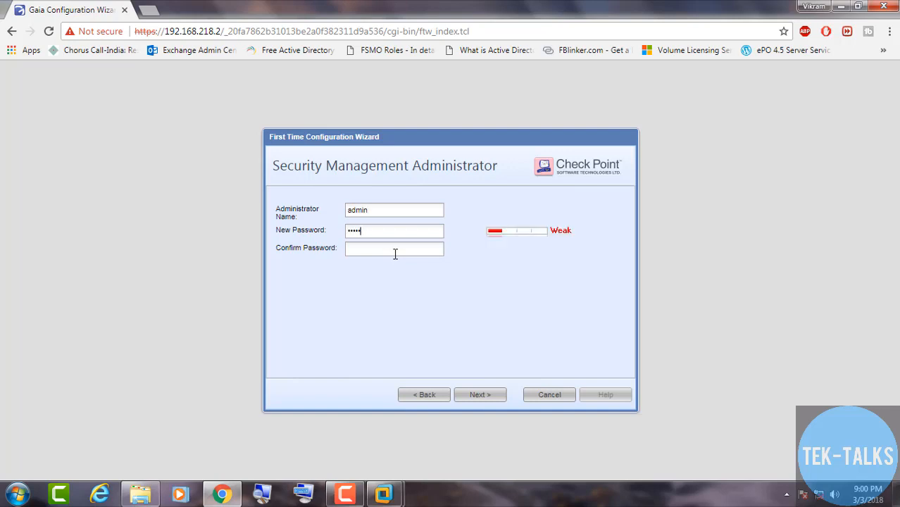
type("*")
key("Tab")
type("*********")
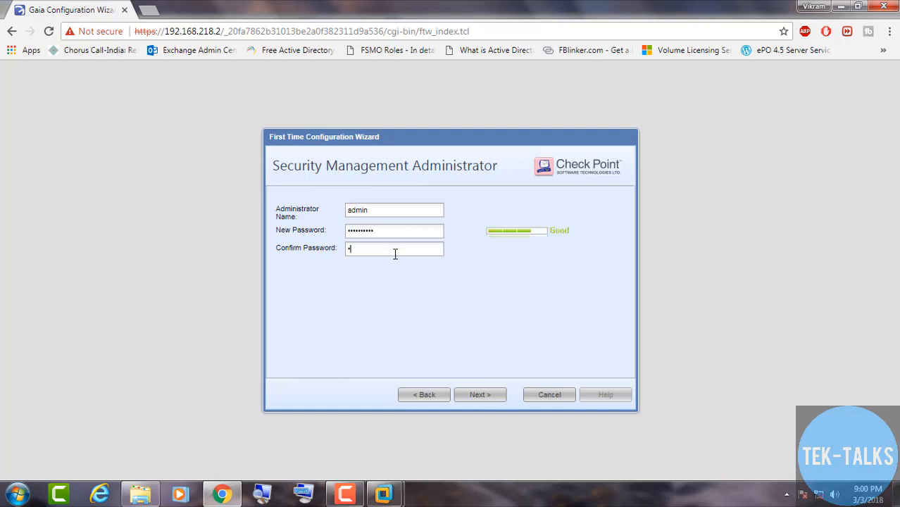
type("*")
left_click(478, 396)
Keep GUI client logins allowed from Any IP Address and continue to the Summary page
left_click(475, 396)
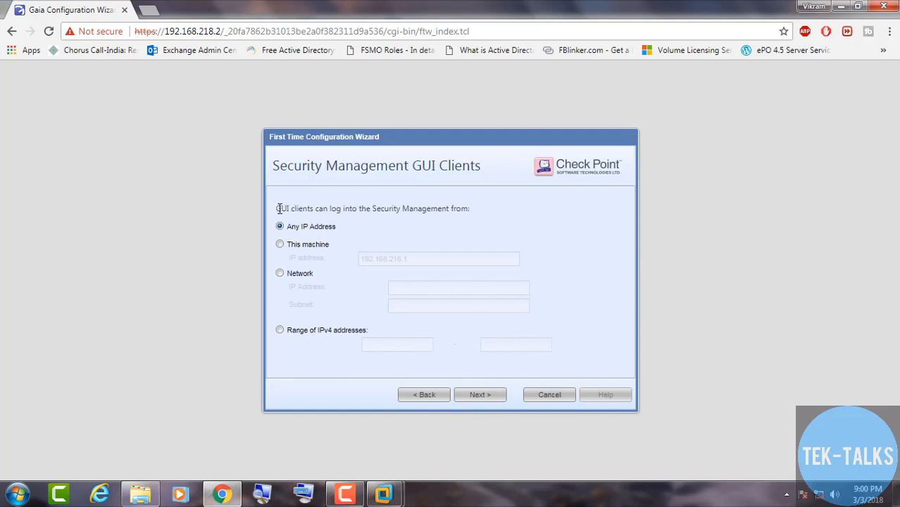
left_click_drag(279, 208, 420, 209)
left_click(421, 224)
left_click(480, 396)
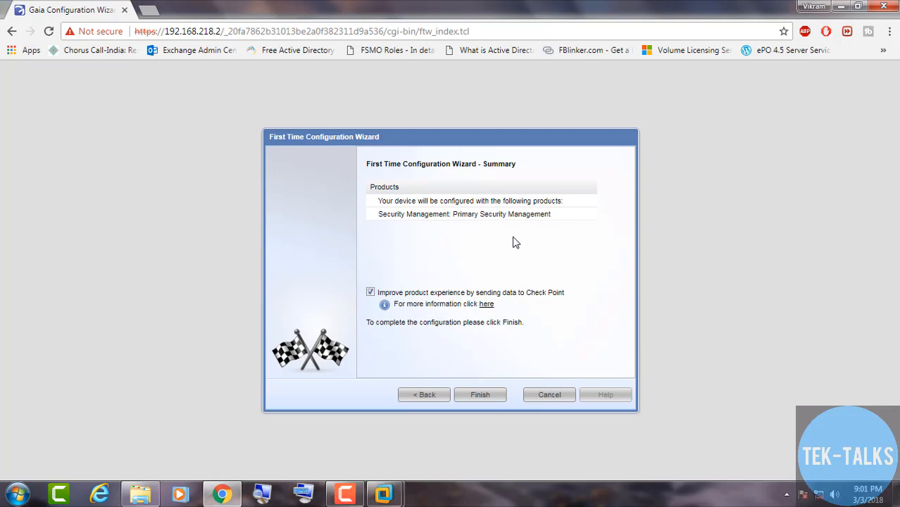
Finish the wizard and confirm starting the Primary Security Management configuration
left_click(482, 397)
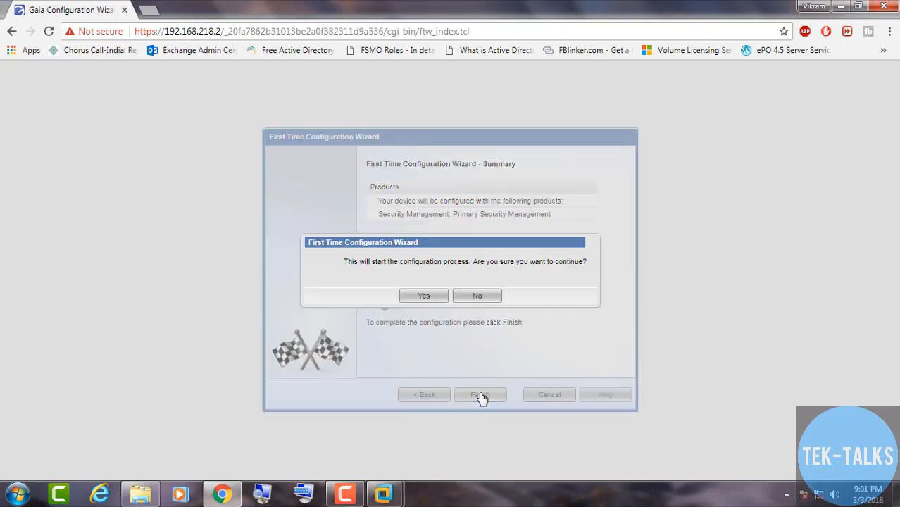
left_click(424, 297)
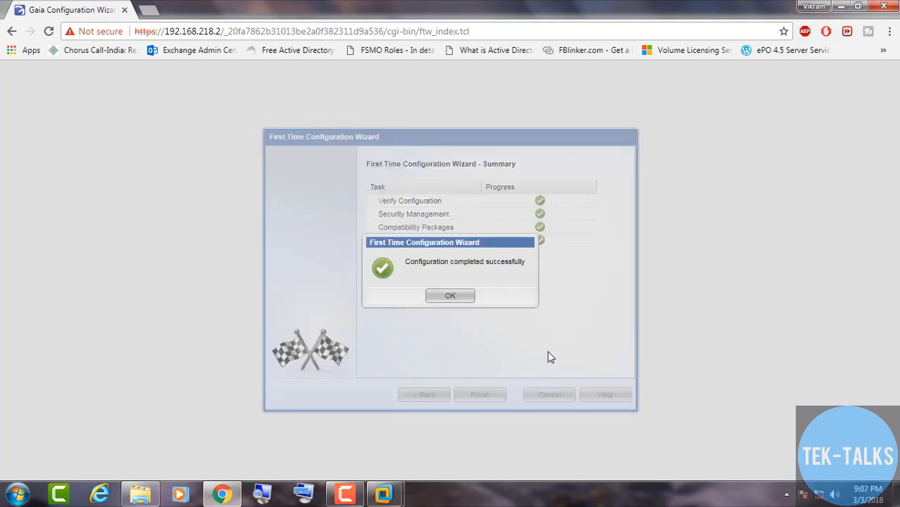
Dismiss the completion notice and search tip, then scroll the navigation tree toward System Management
left_click(451, 296)
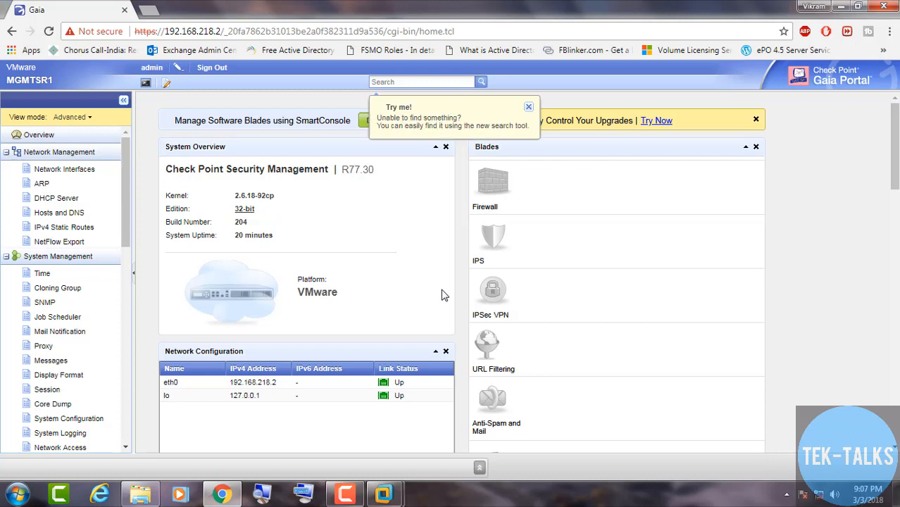
left_click(528, 108)
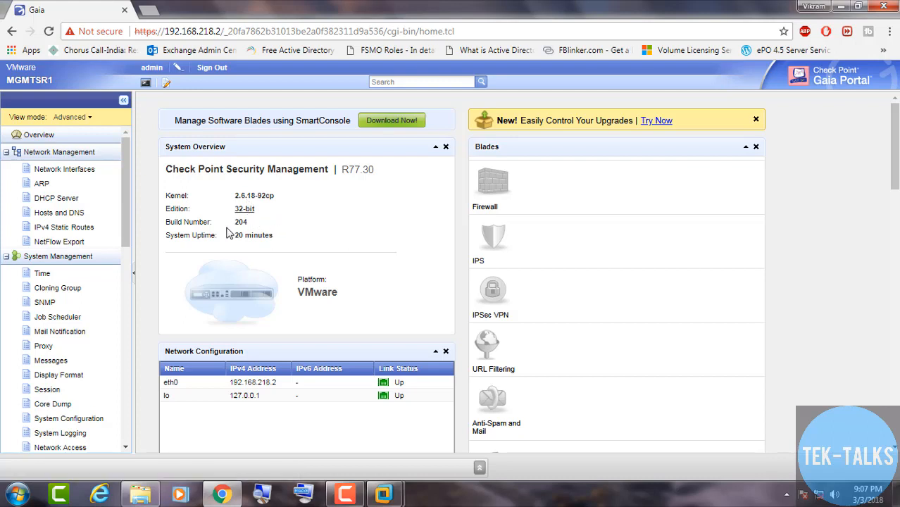
scroll(360, 290, "down", 1)
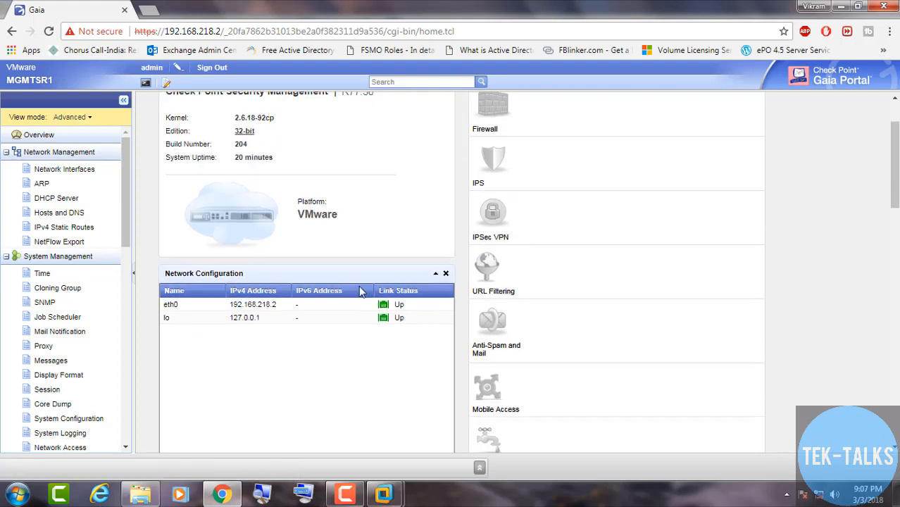
scroll(358, 286, "down", 1)
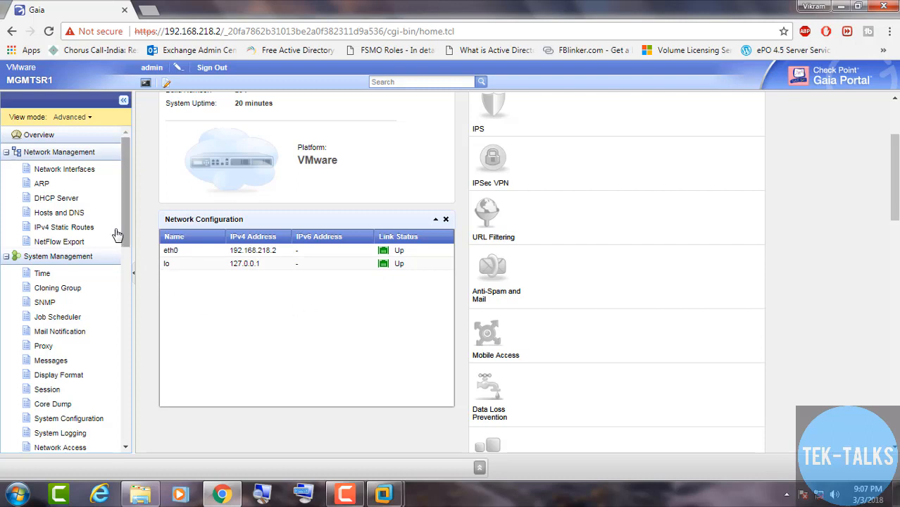
mouse_move(128, 225)
left_mouse_down()
mouse_move(129, 399)
mouse_move(128, 265)
left_mouse_up()
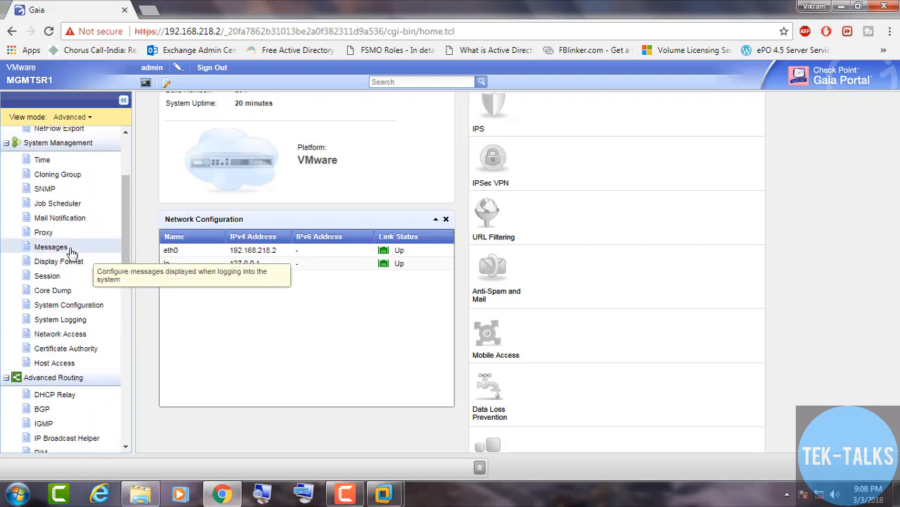
Replace the Messages banner text with 'You are on Management Server', staying on the page to keep it
left_click(51, 247)
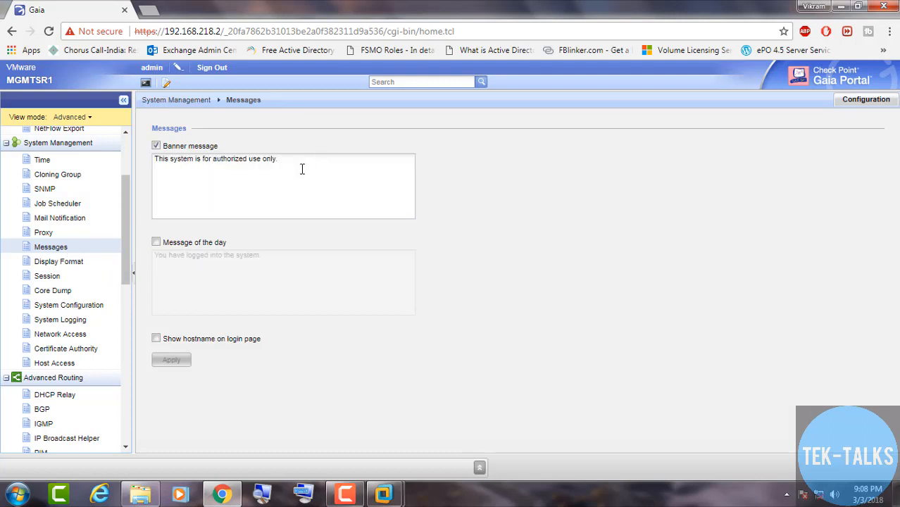
left_click_drag(302, 167, 149, 174)
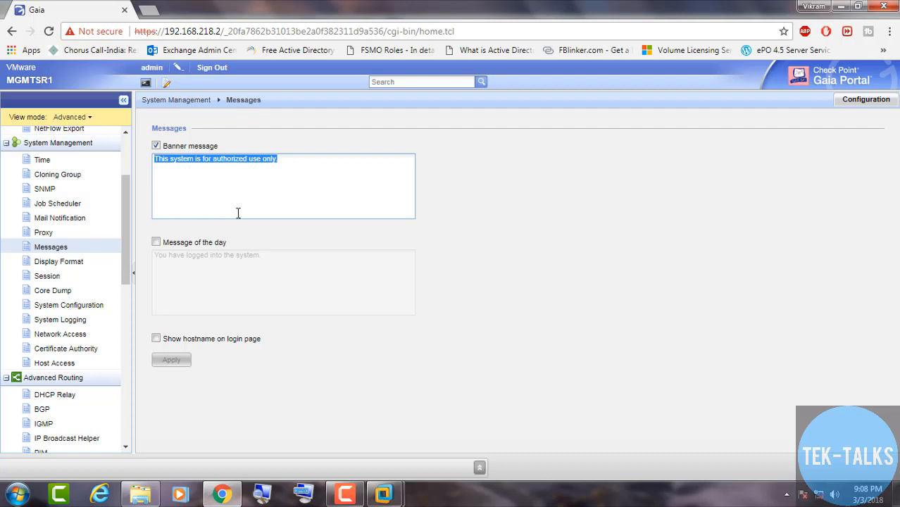
type("Y")
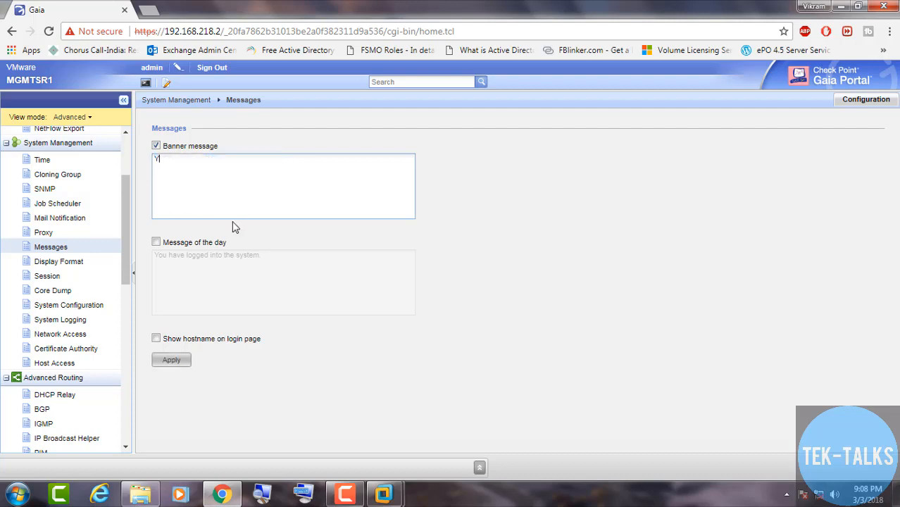
type("ou are on Management Server")
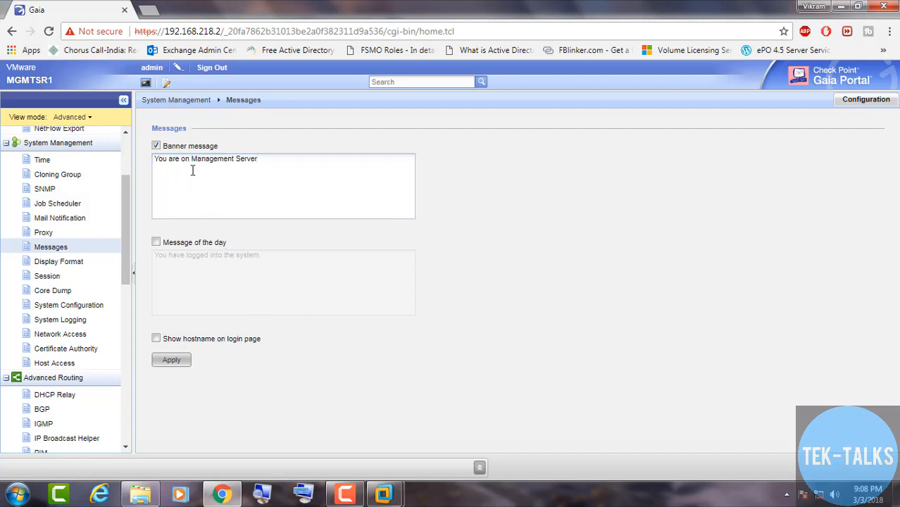
left_click(51, 163)
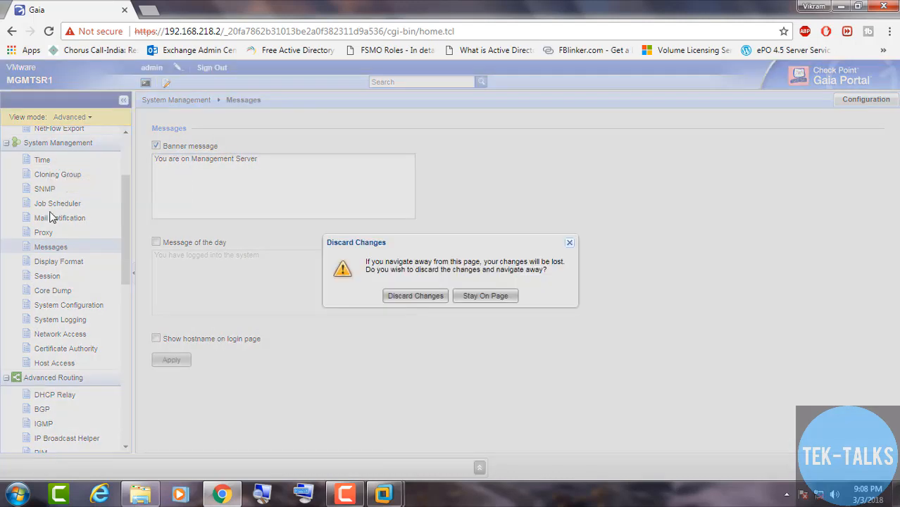
left_click(472, 299)
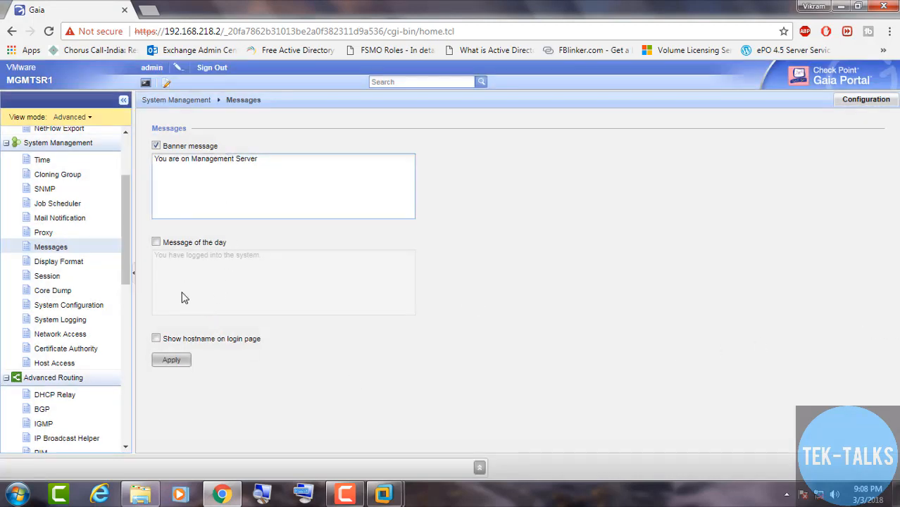
Turn Show hostname on, apply the settings, then switch hostname display back off
left_click(157, 340)
left_click(186, 363)
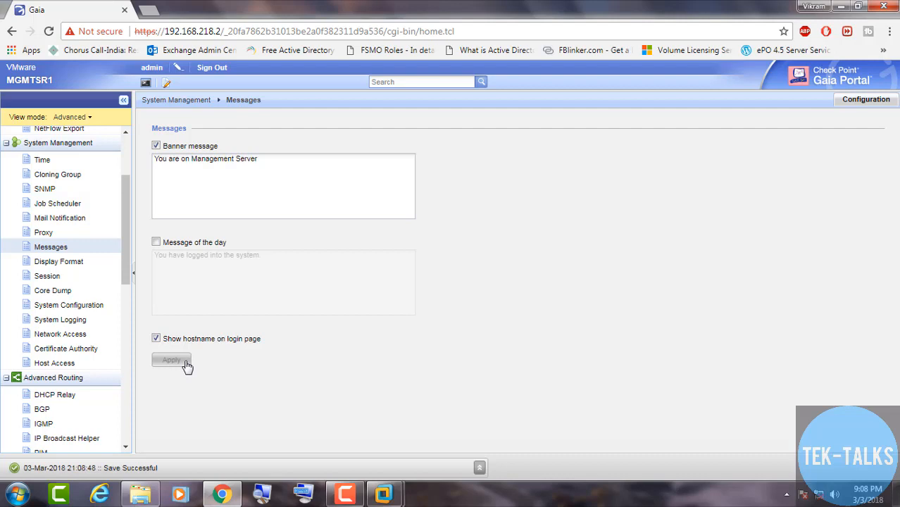
left_click(156, 339)
Save the settings without hostname, sign out, and check the 'You are on Management Server' login banner
left_click(162, 361)
left_click(212, 68)
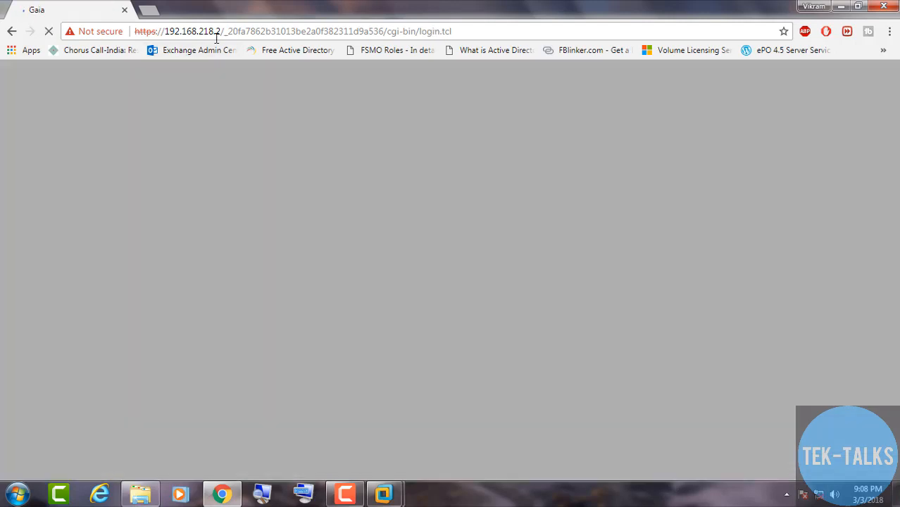
left_click_drag(355, 206, 462, 204)
left_click(486, 206)
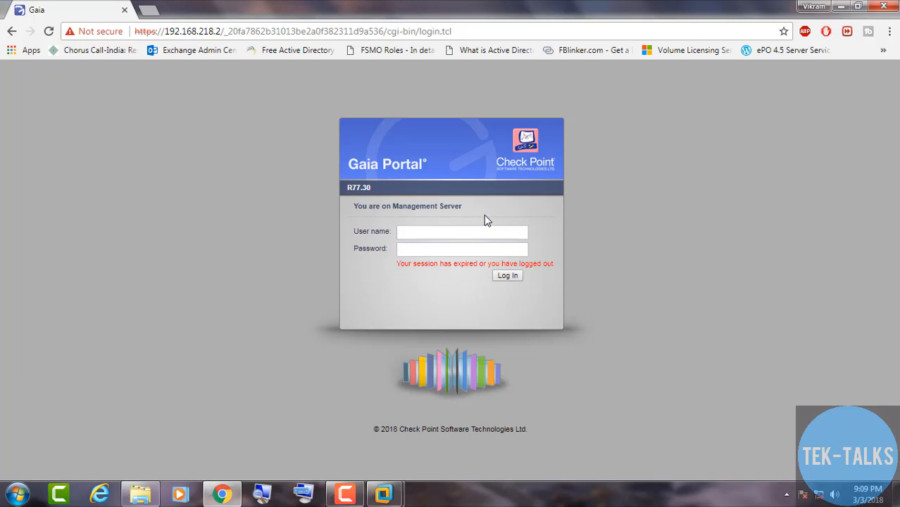
left_click(345, 493)
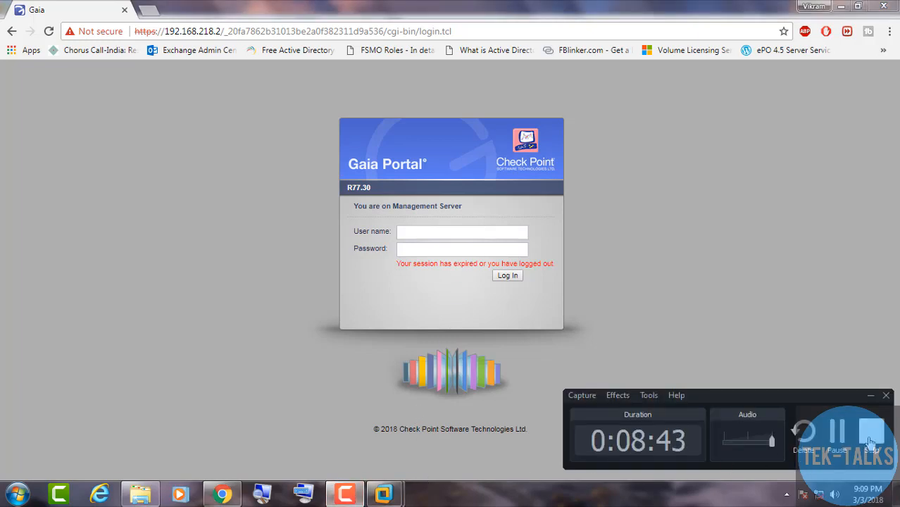